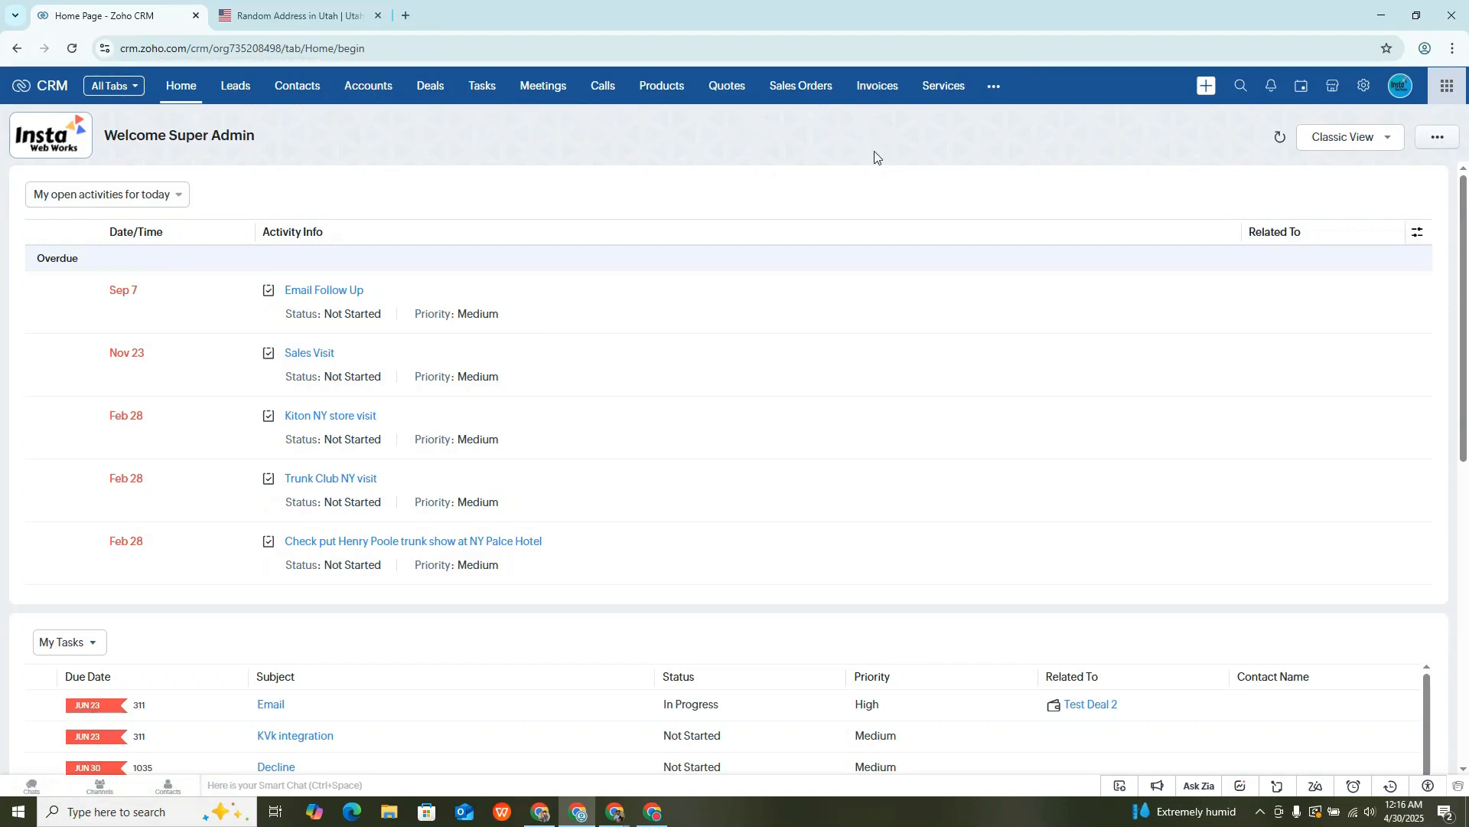
- Open the settings of the installed Google Address Toolkit for ZOHO CRM extension from the Marketplace
left_click(1332, 86)
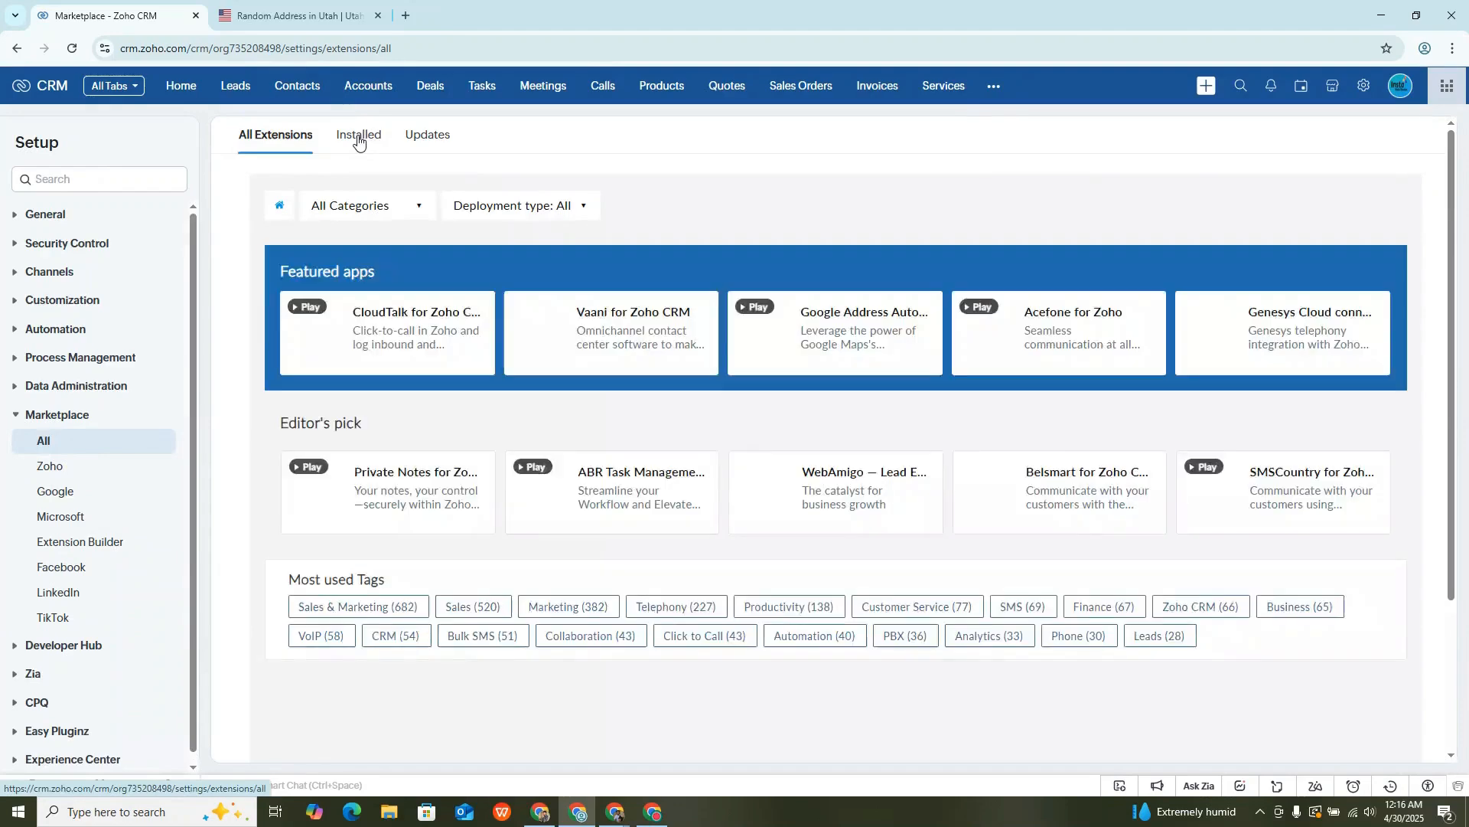
left_click(357, 137)
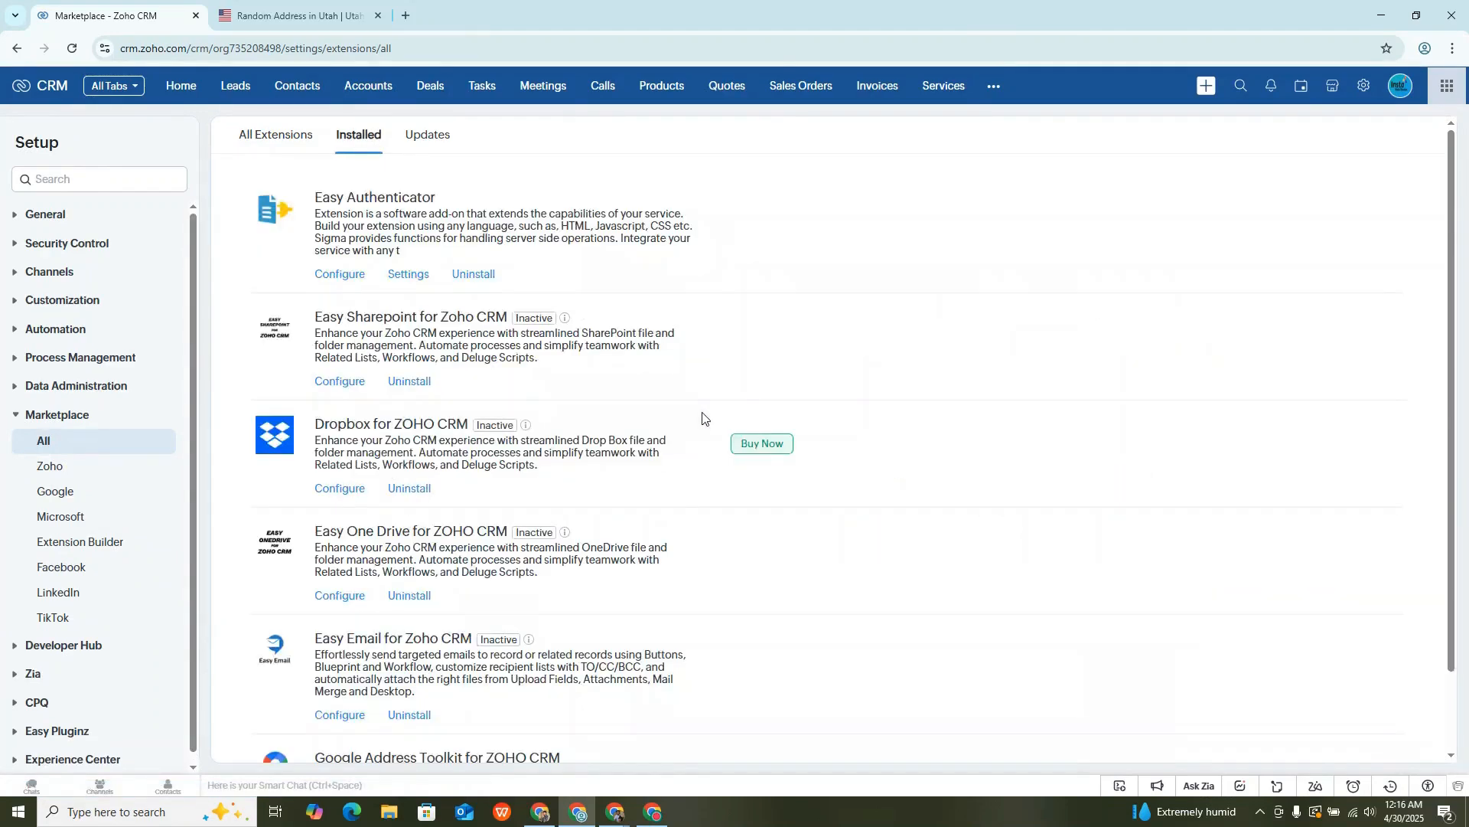
scroll(698, 418, "down", 2)
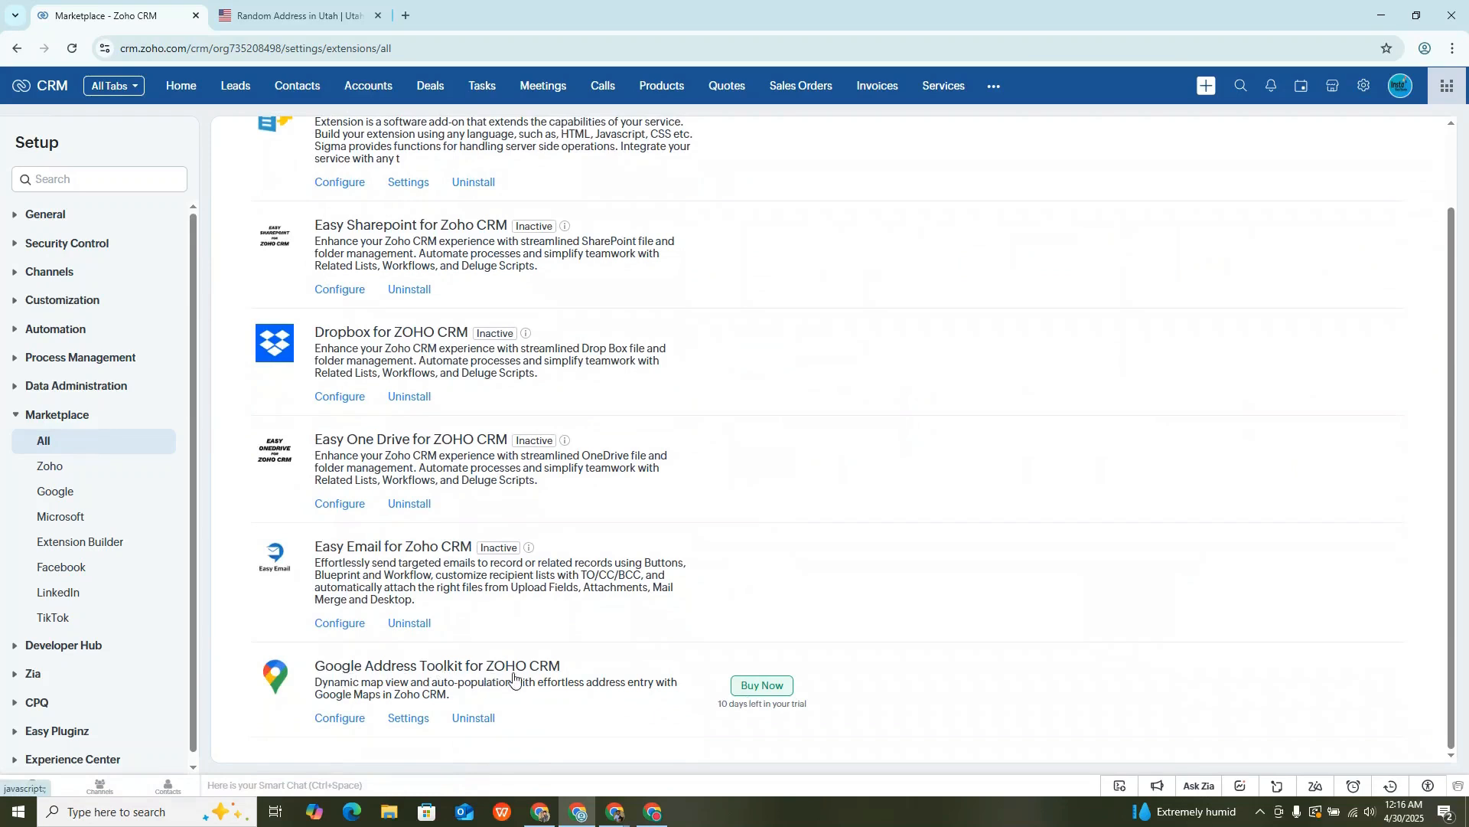
left_click(401, 725)
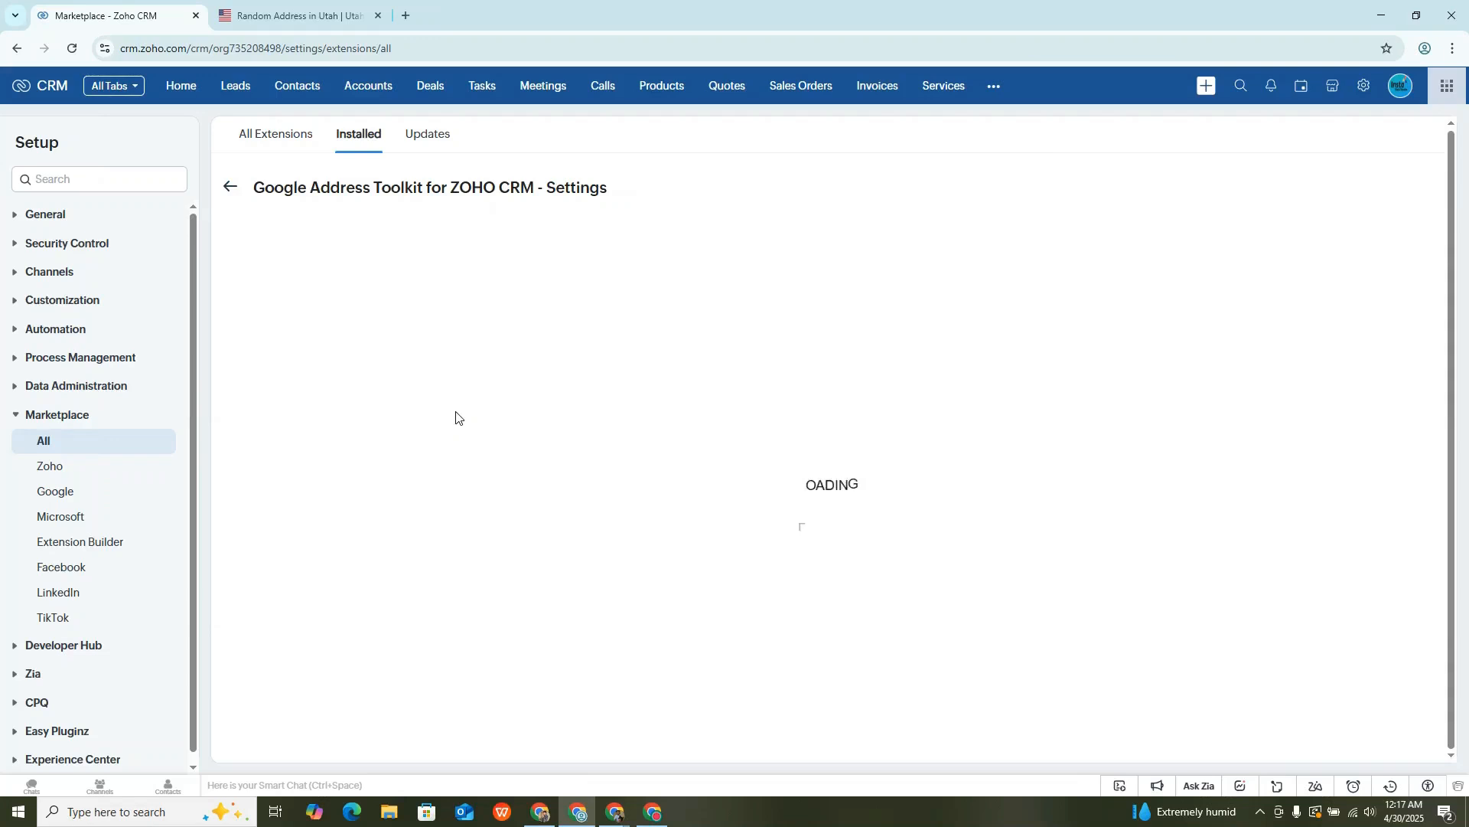
mouse_move(419, 426)
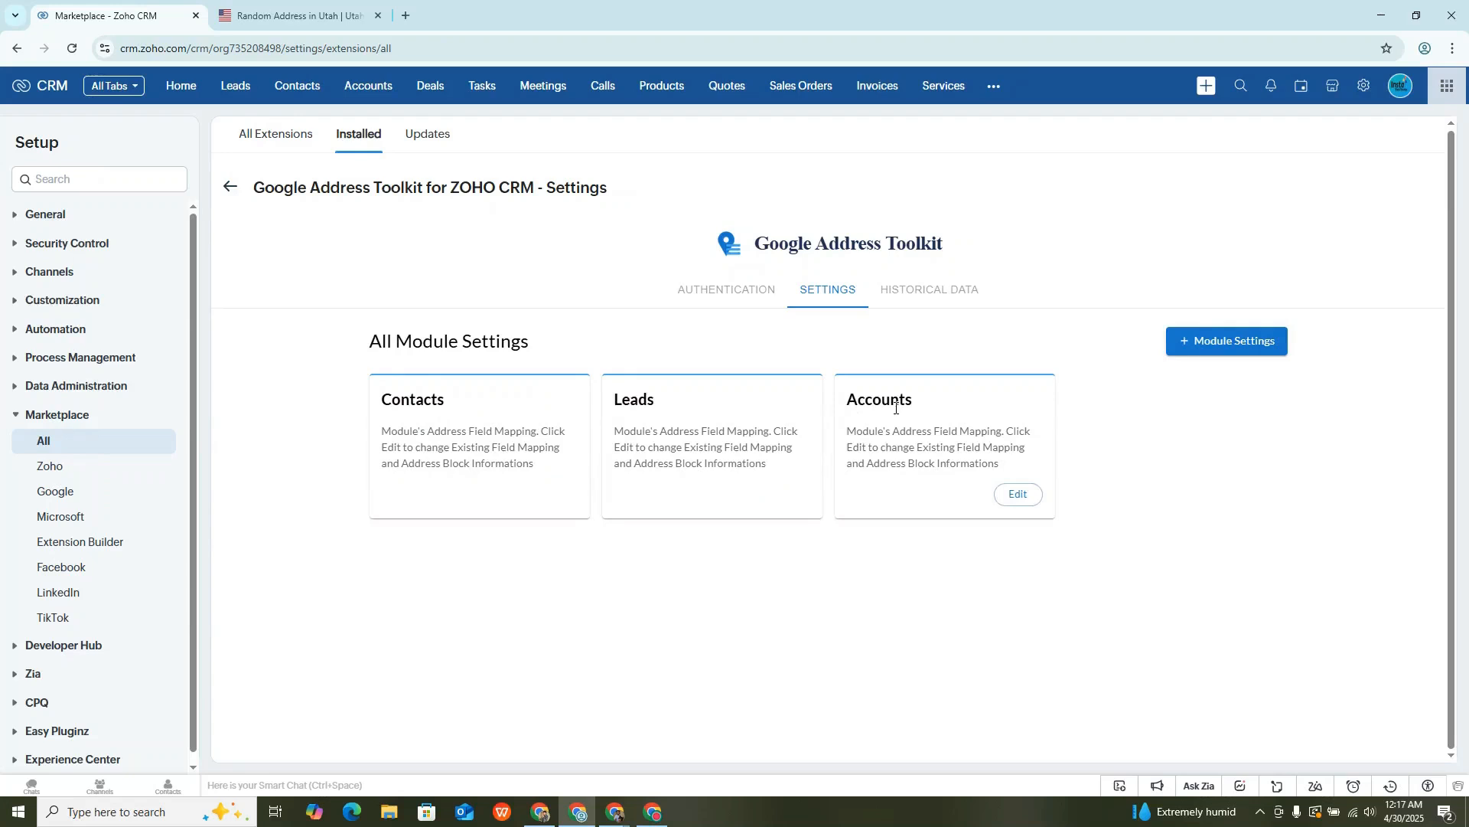
- Start new module settings for the Deals module with United States as the country
left_click(1214, 346)
left_click(764, 367)
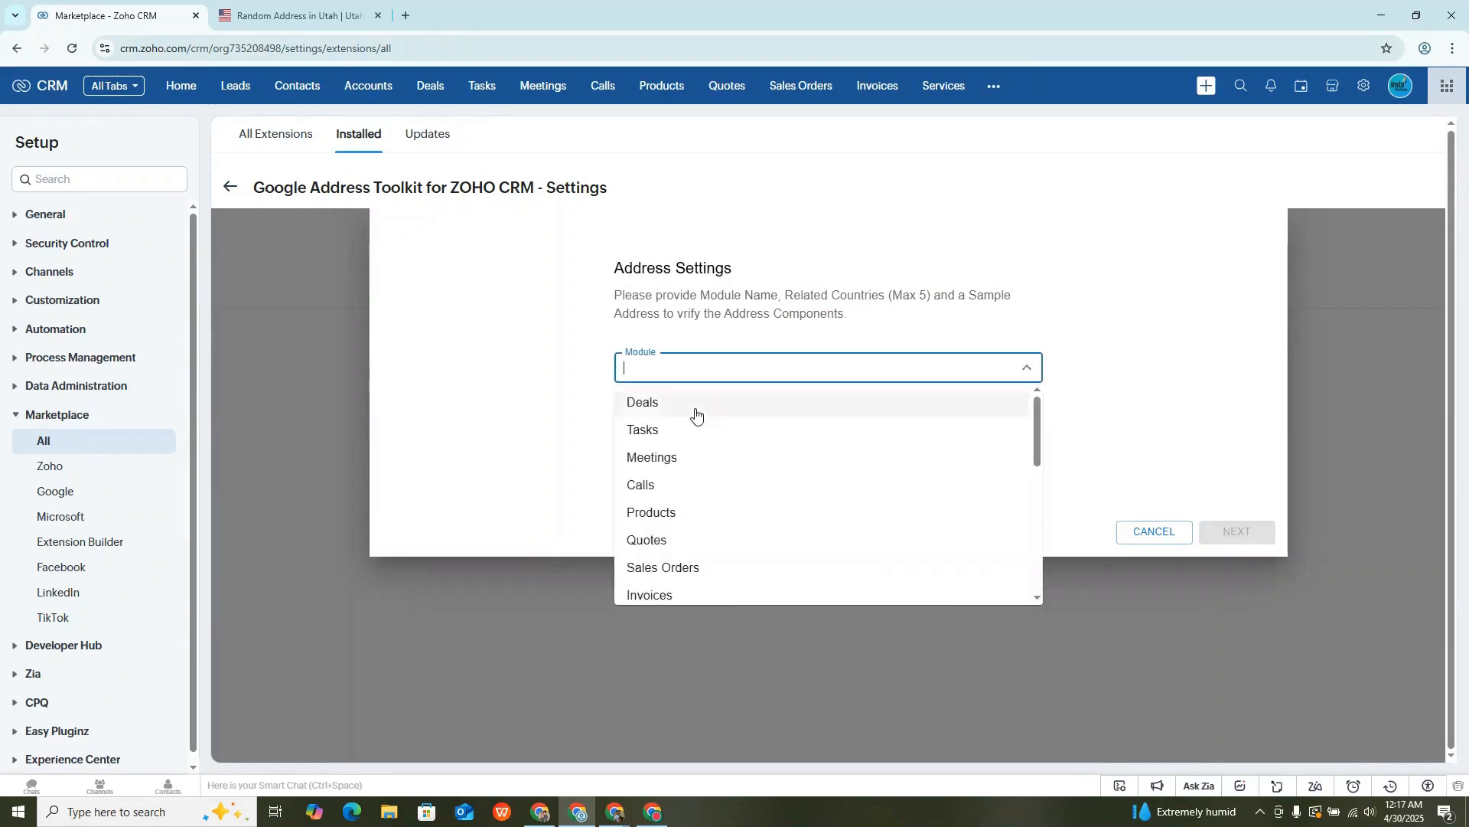
left_click(696, 407)
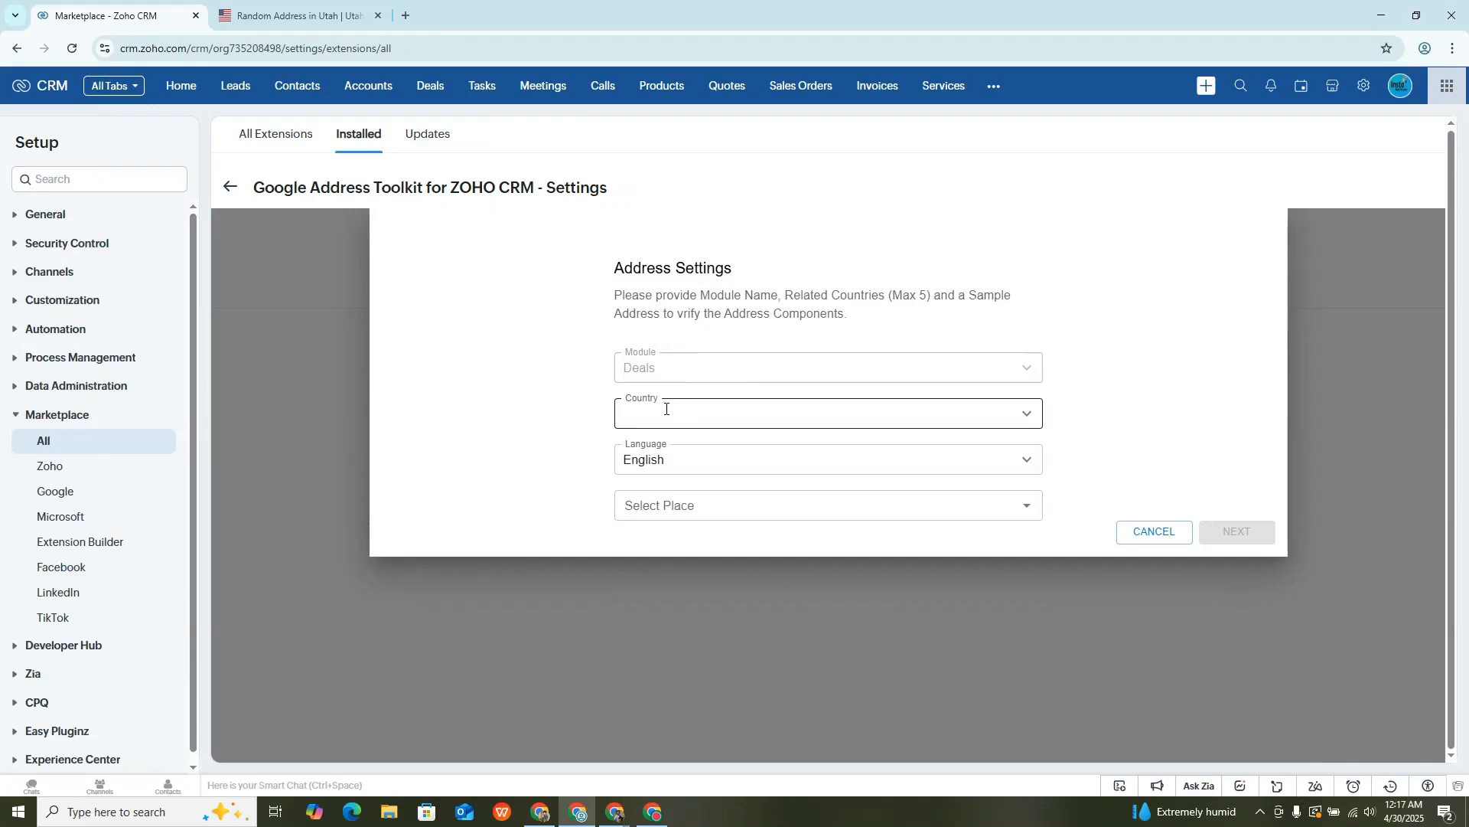
left_click(636, 410)
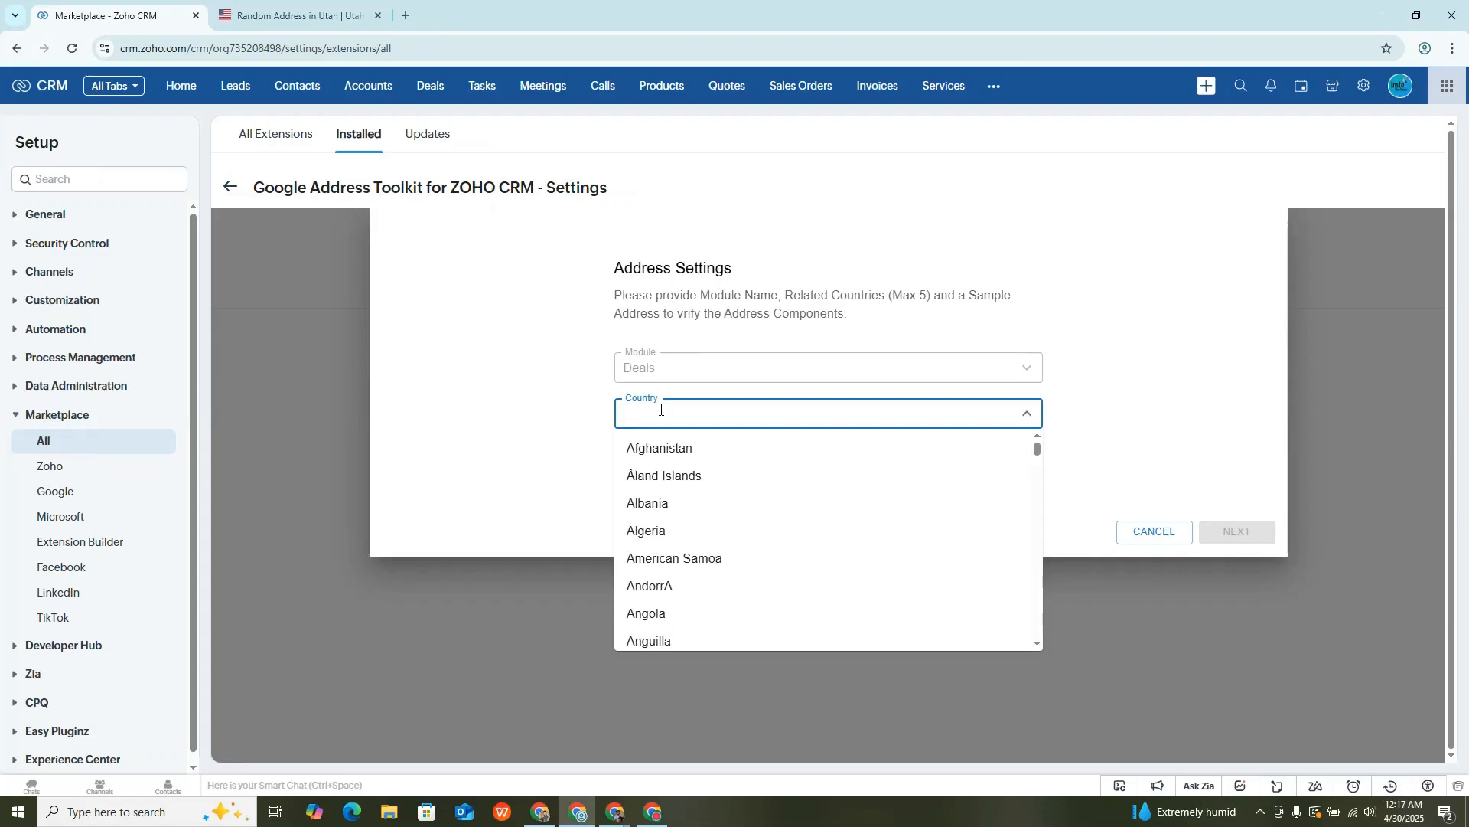
type("united")
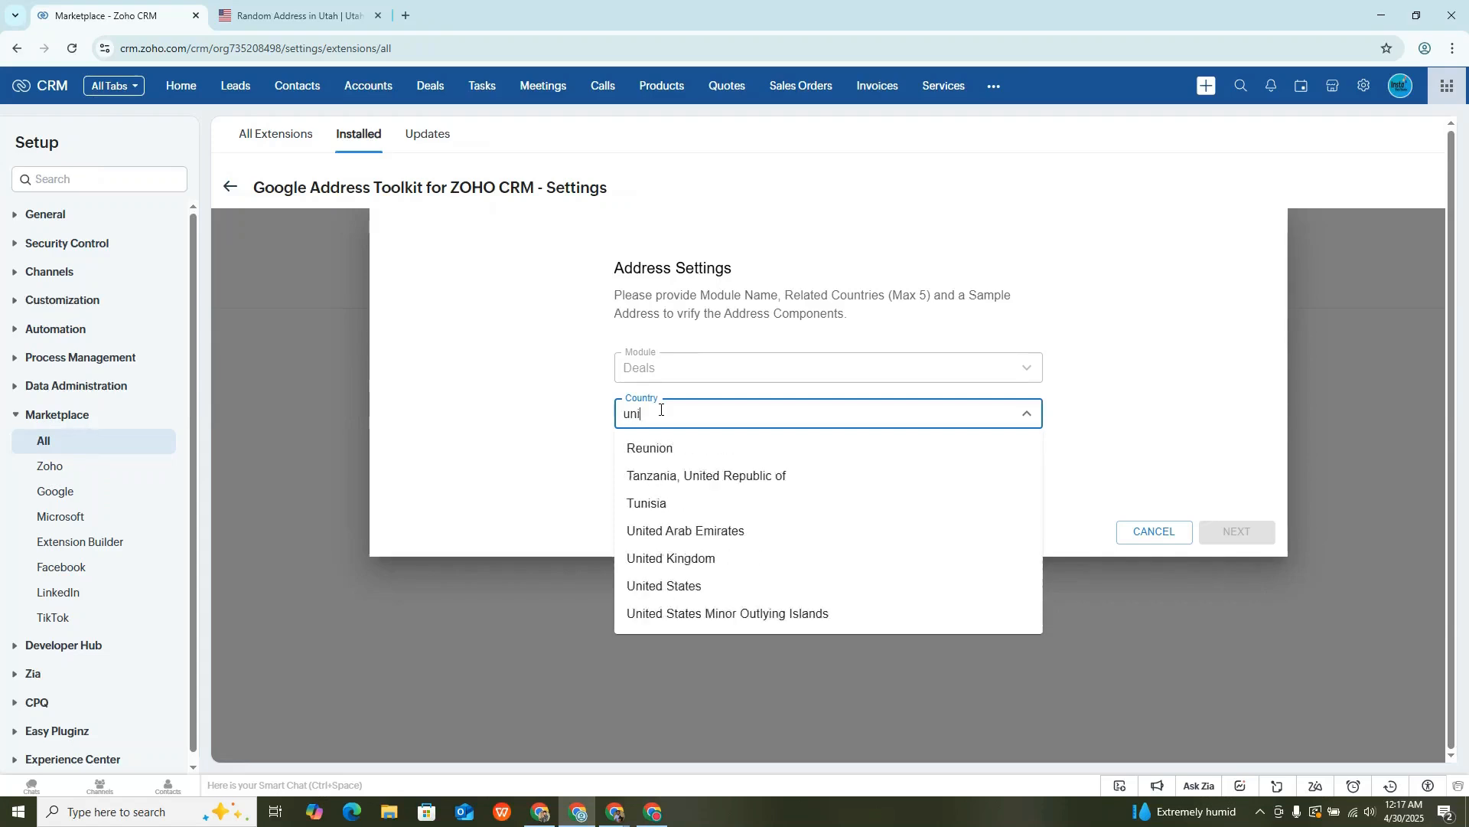
left_click(711, 533)
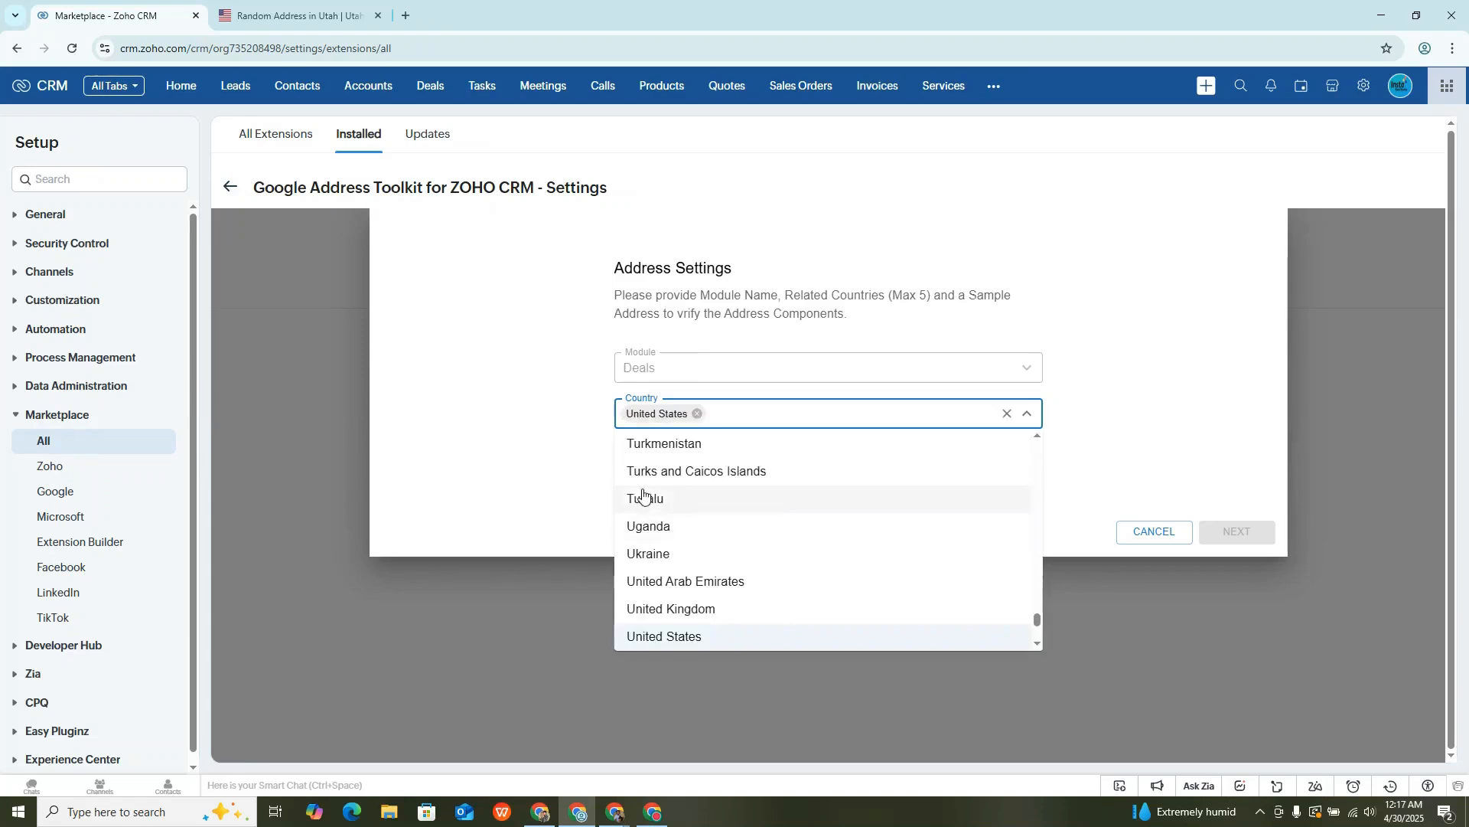
left_click(530, 470)
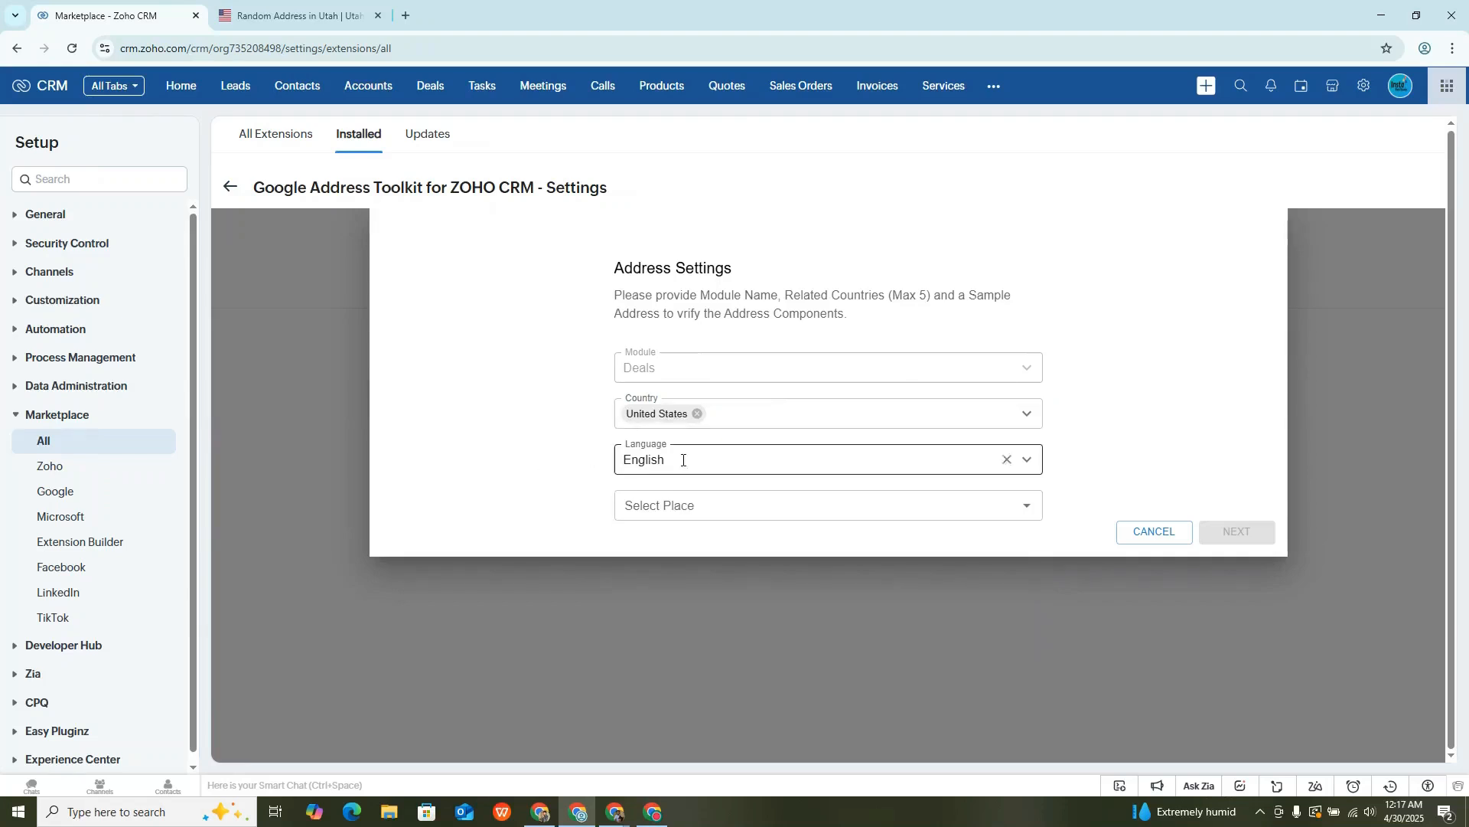
- Search for "utah", choose a sample place in Orem, and continue to the address field mapping
left_click(693, 507)
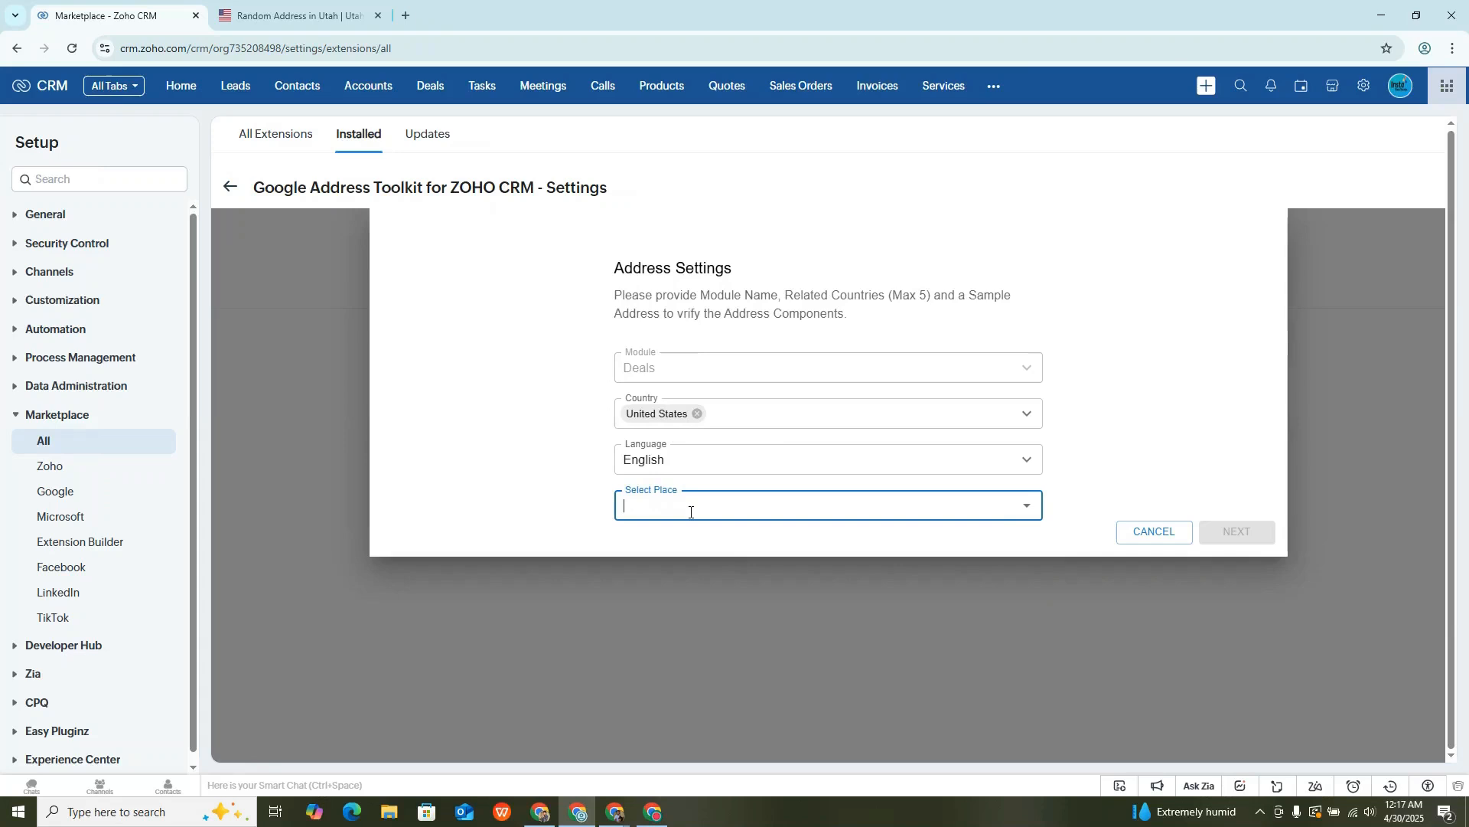
type("utah")
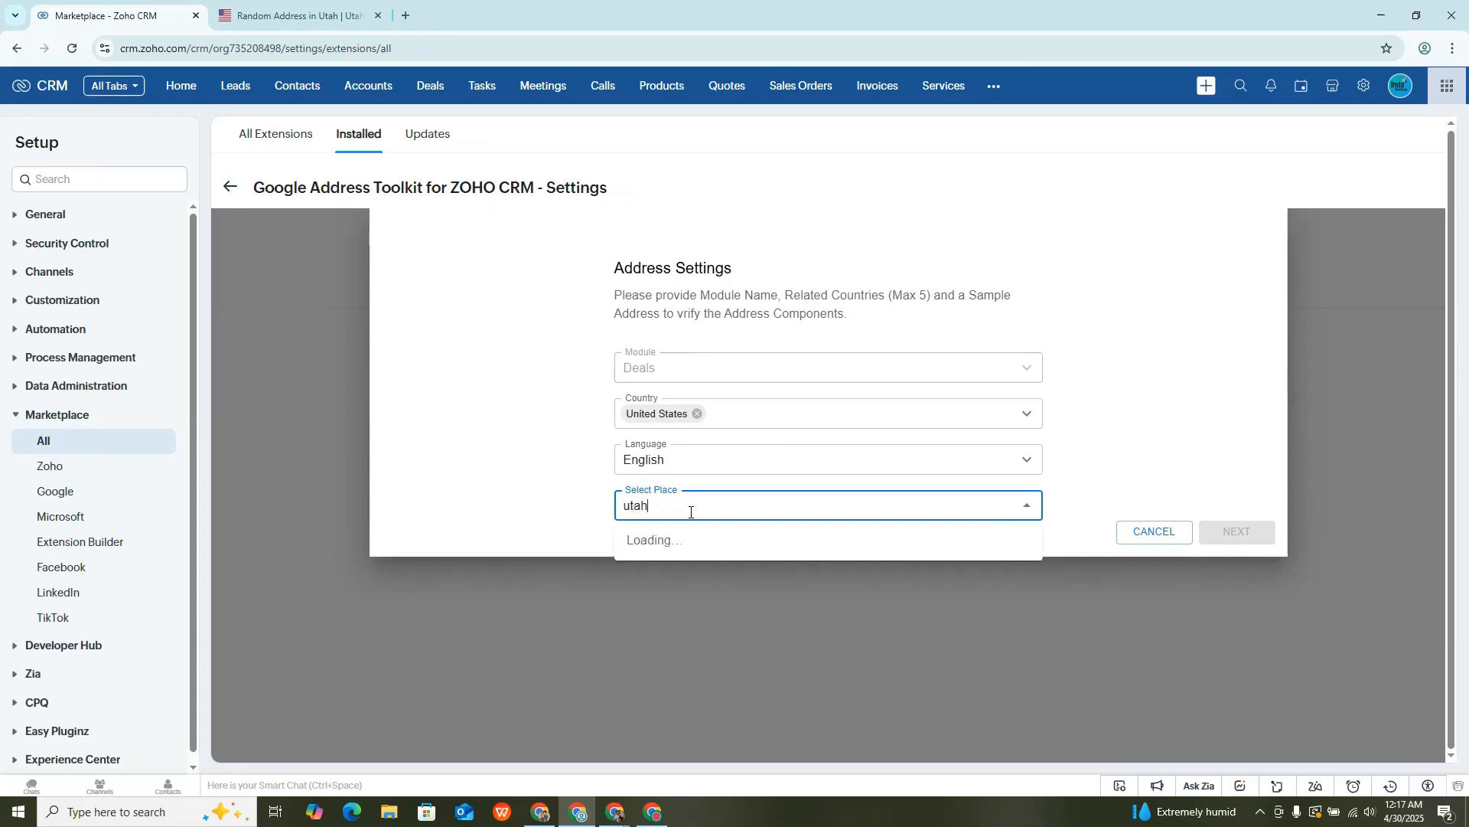
left_click(860, 653)
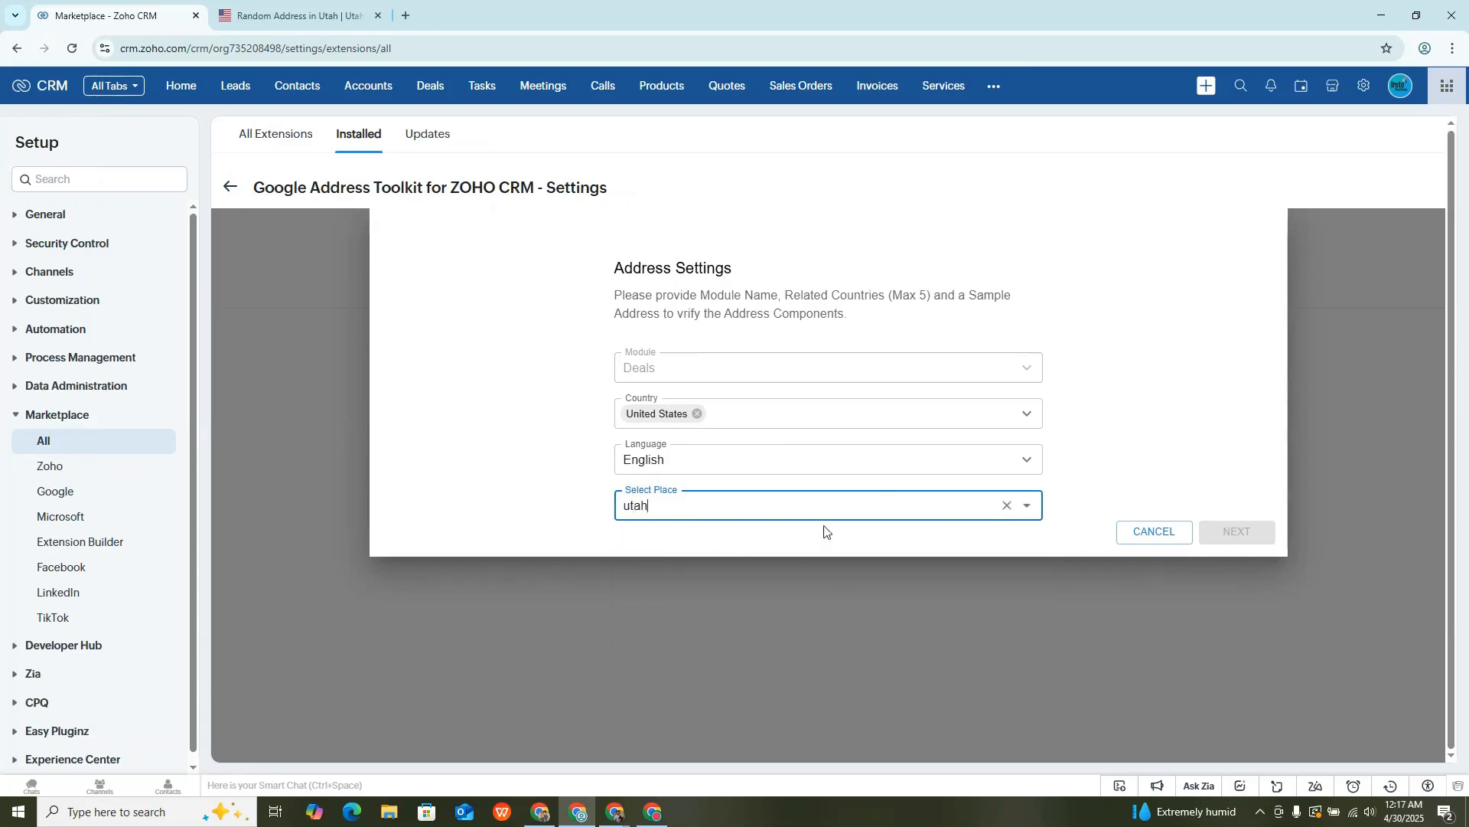
left_click(1238, 533)
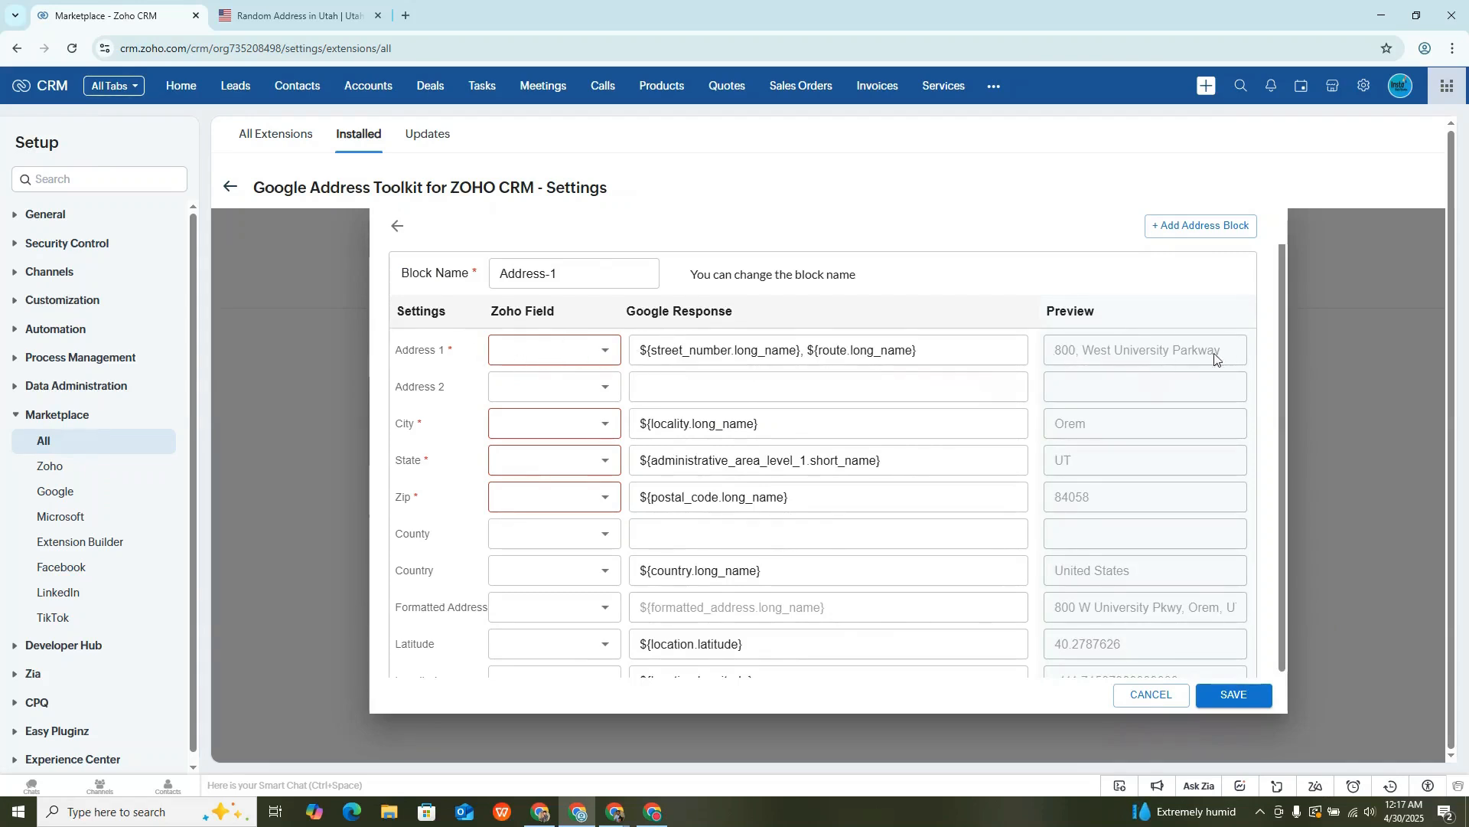
- Map Address 1 to Property Full Street and try to find a Zoho field for City
left_click(509, 348)
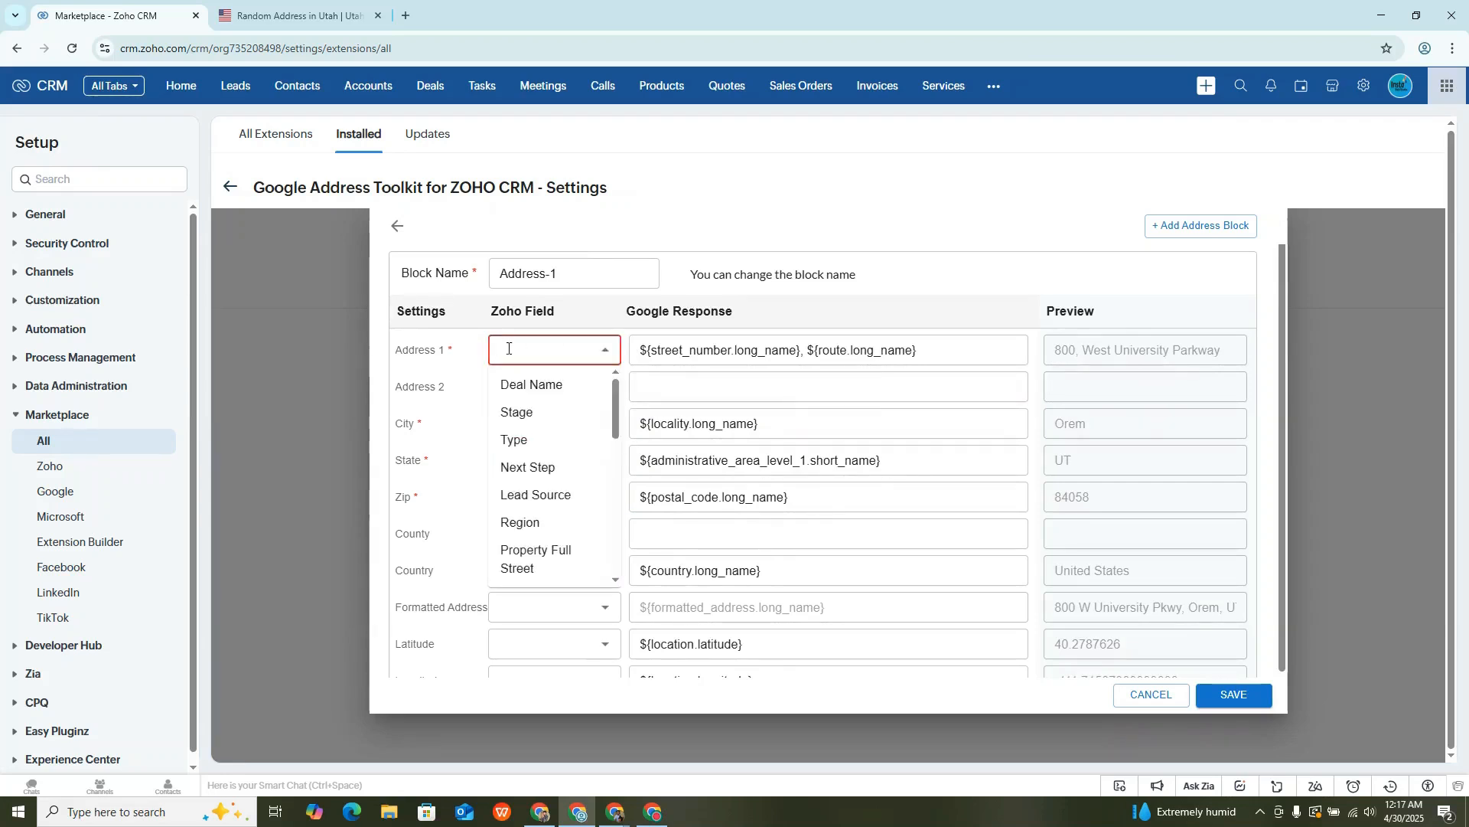
type("stre")
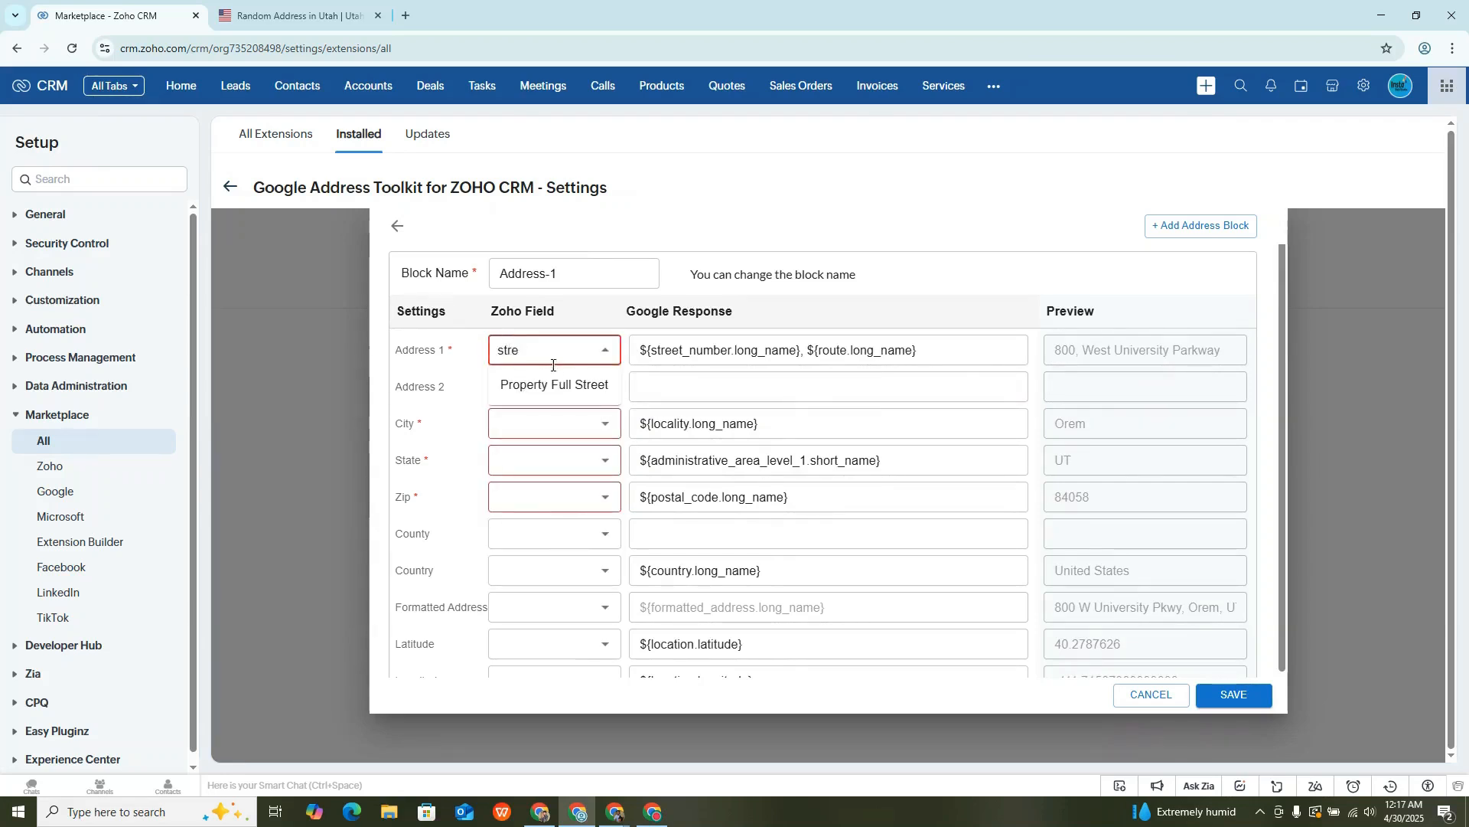
left_click(554, 386)
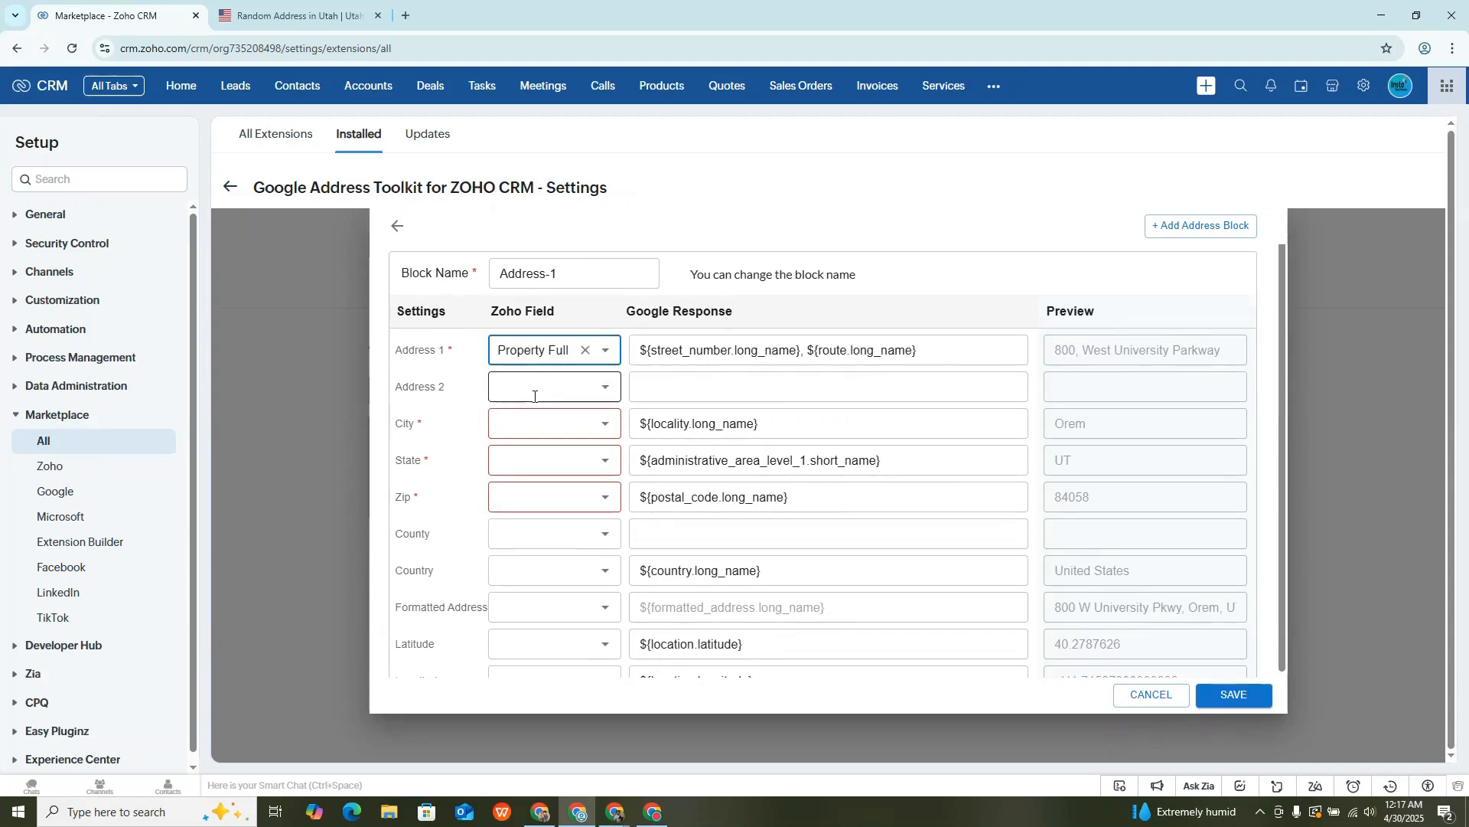
left_click(537, 422)
type("city")
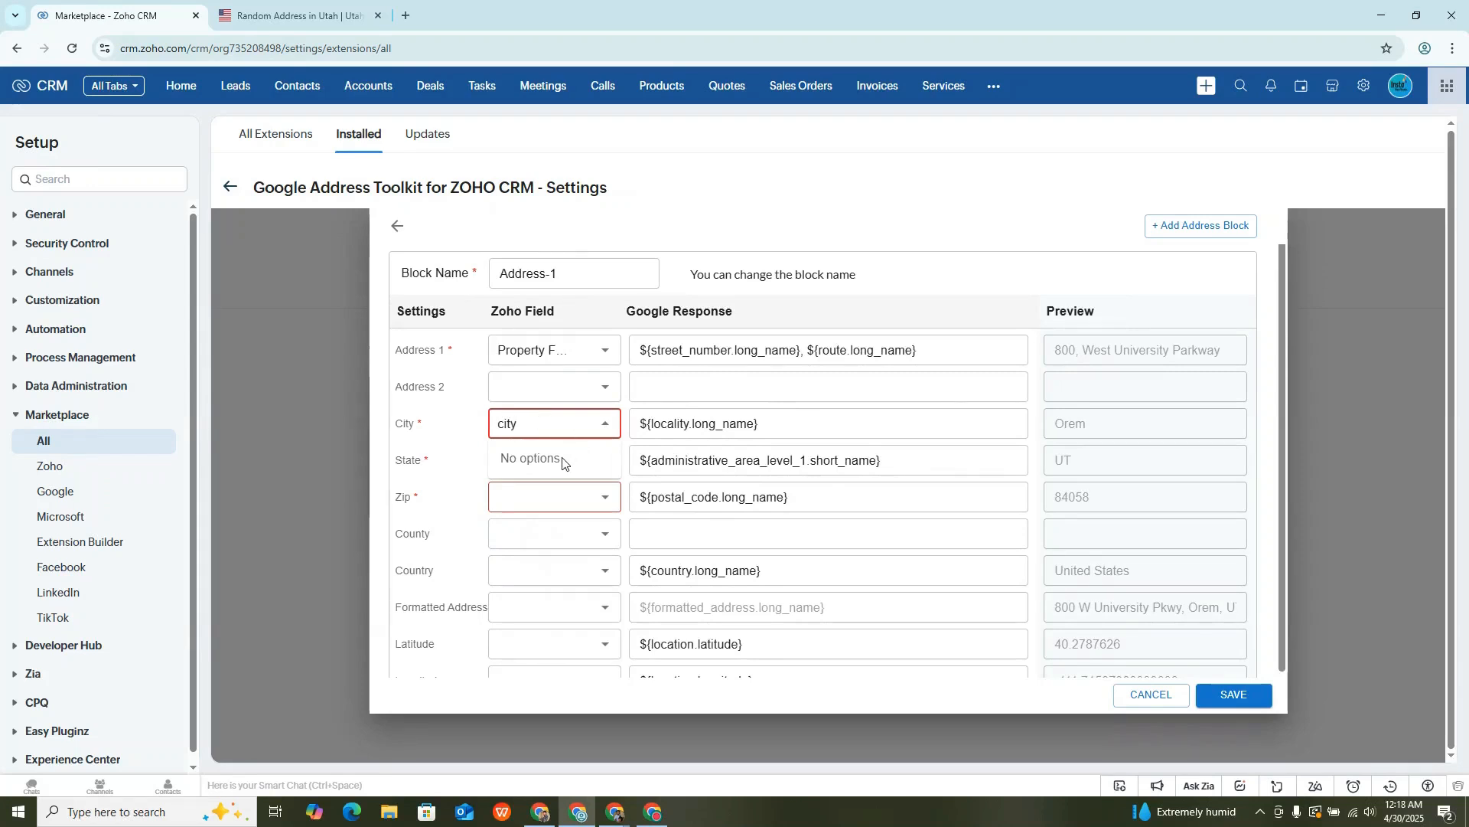
left_click(454, 442)
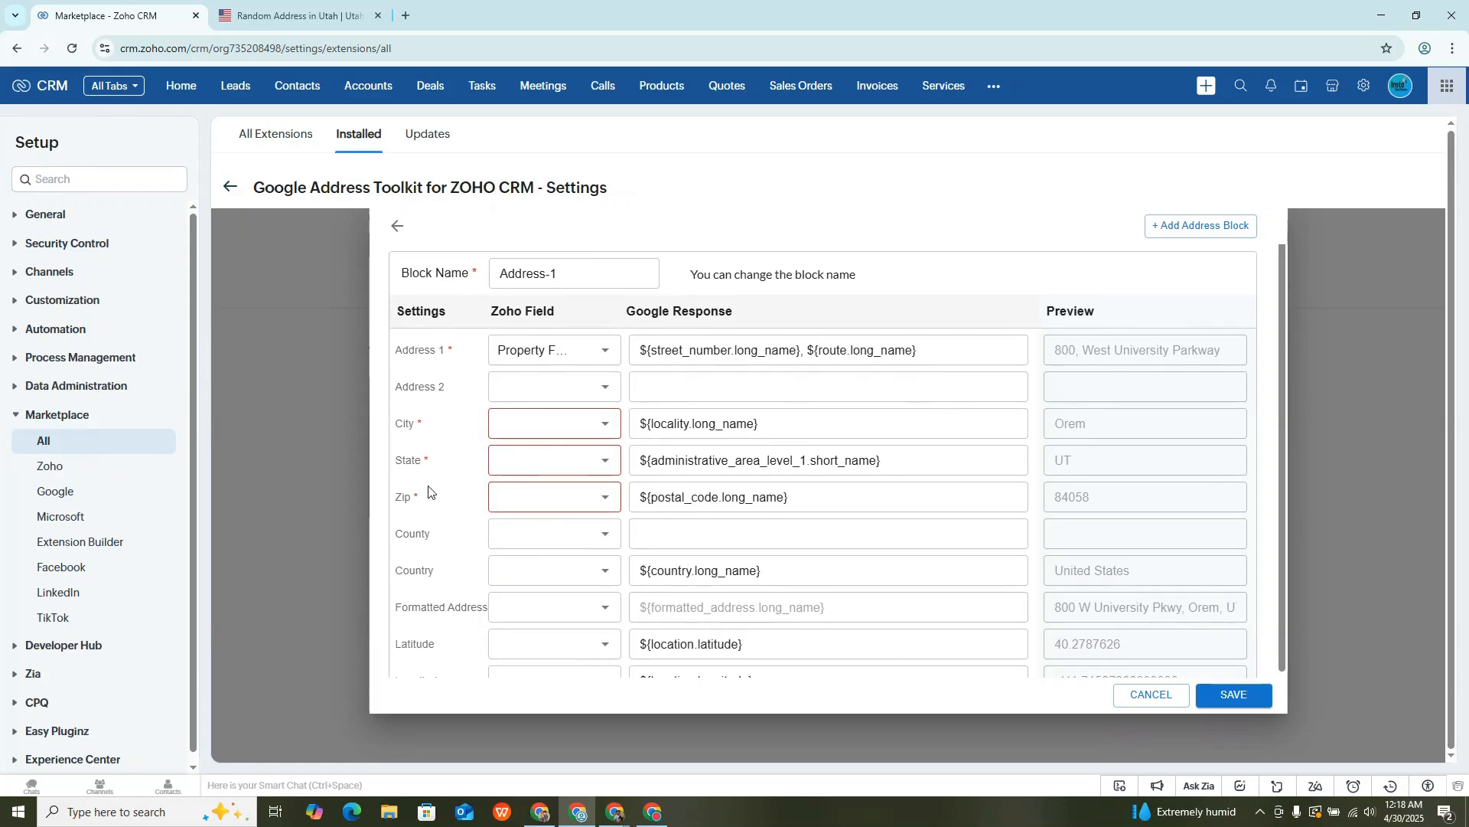
scroll(432, 494, "down", 1)
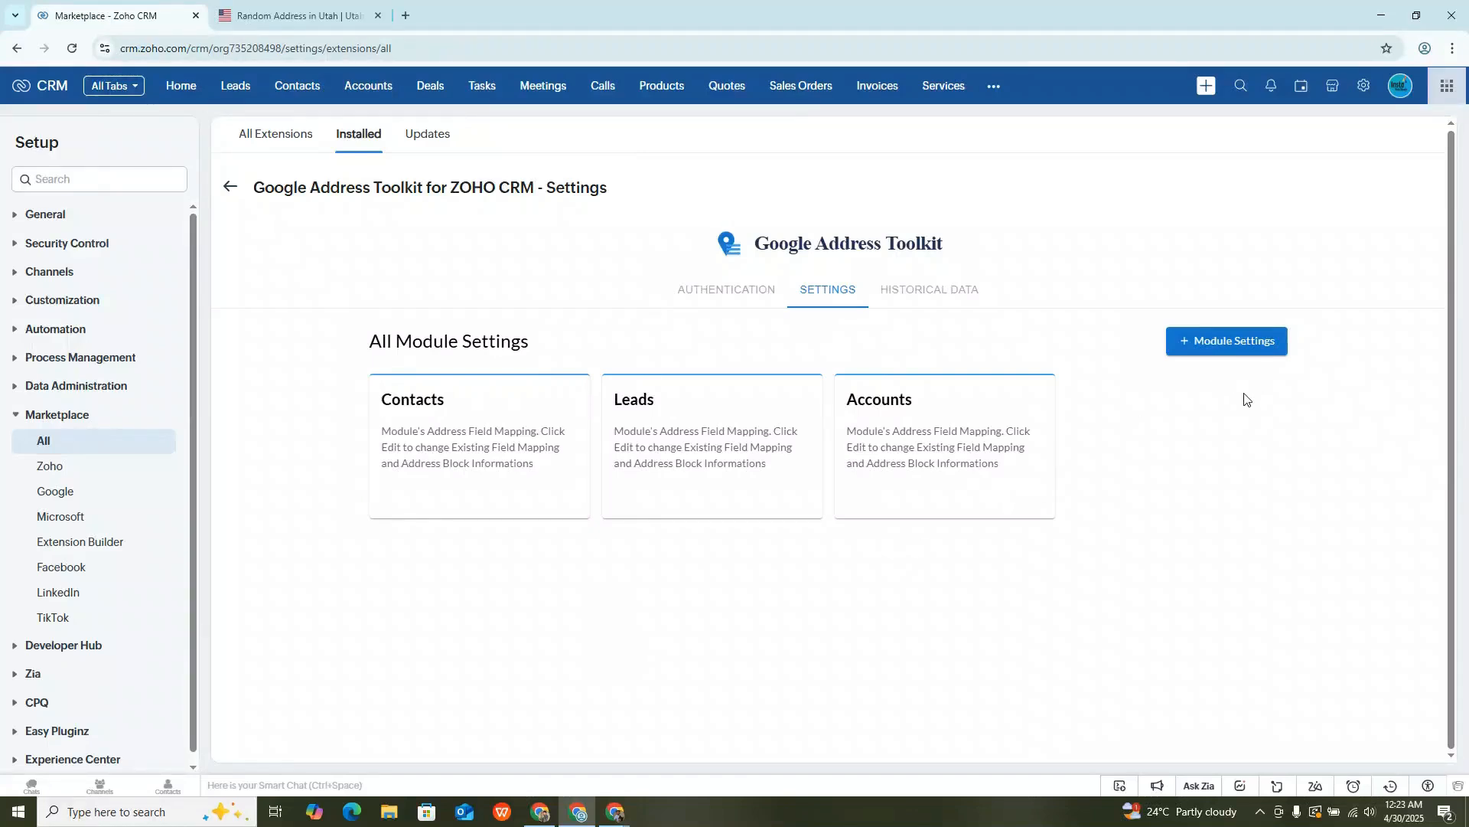
- Add module settings for the Deals module and select United States as the country
left_click(1206, 350)
left_click(692, 368)
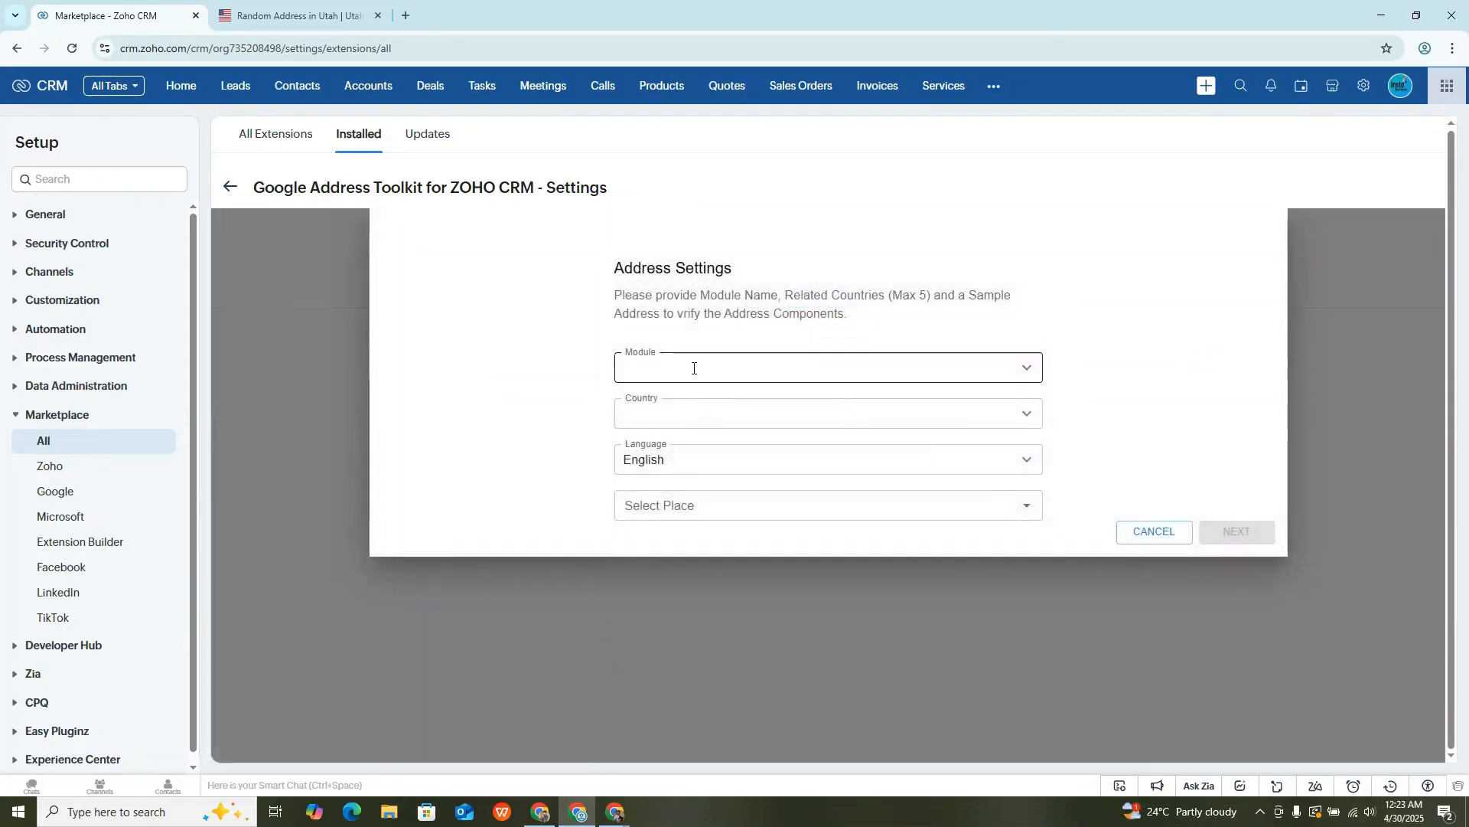
left_click(708, 405)
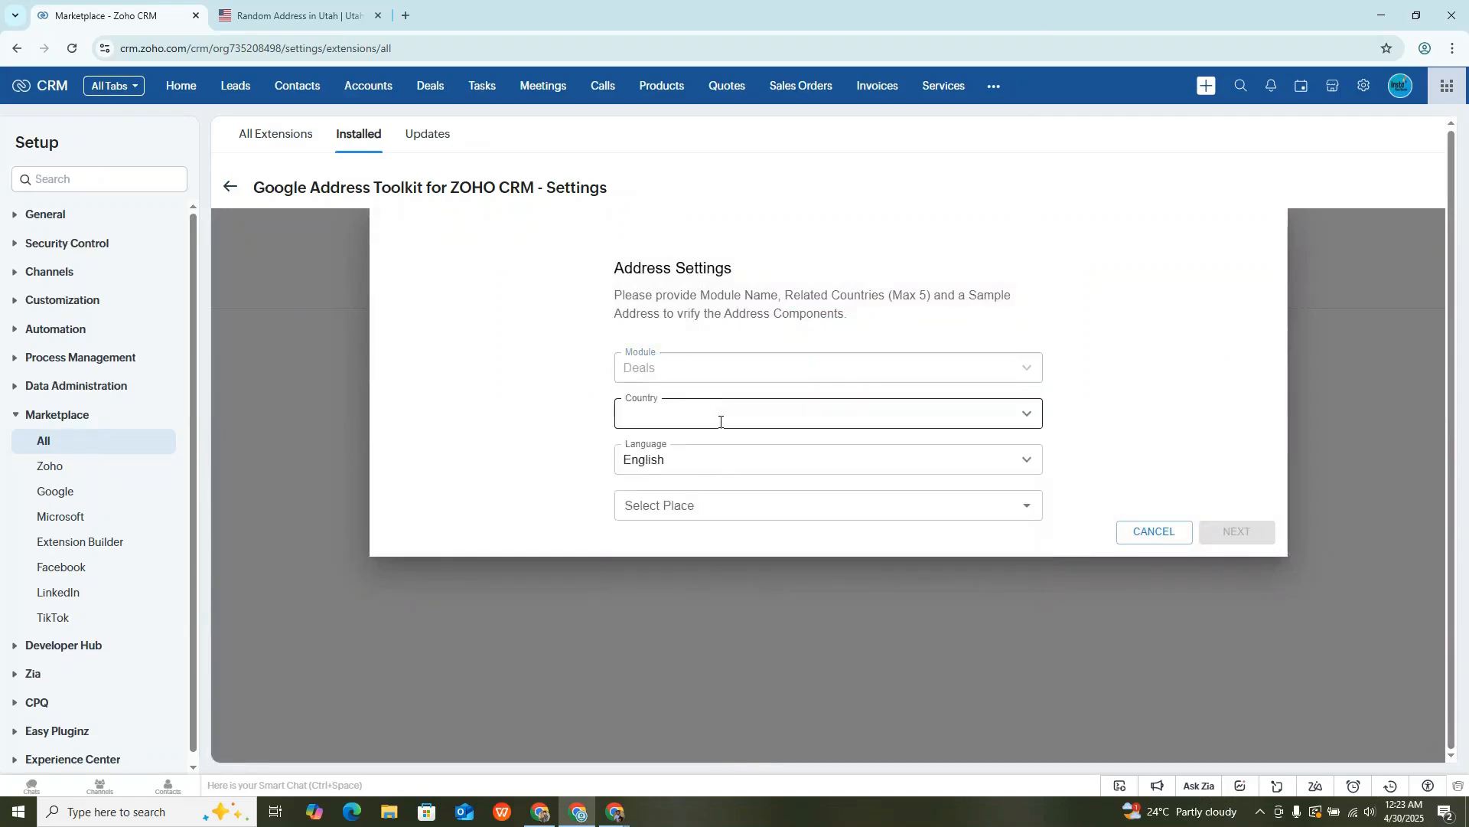
left_click(720, 421)
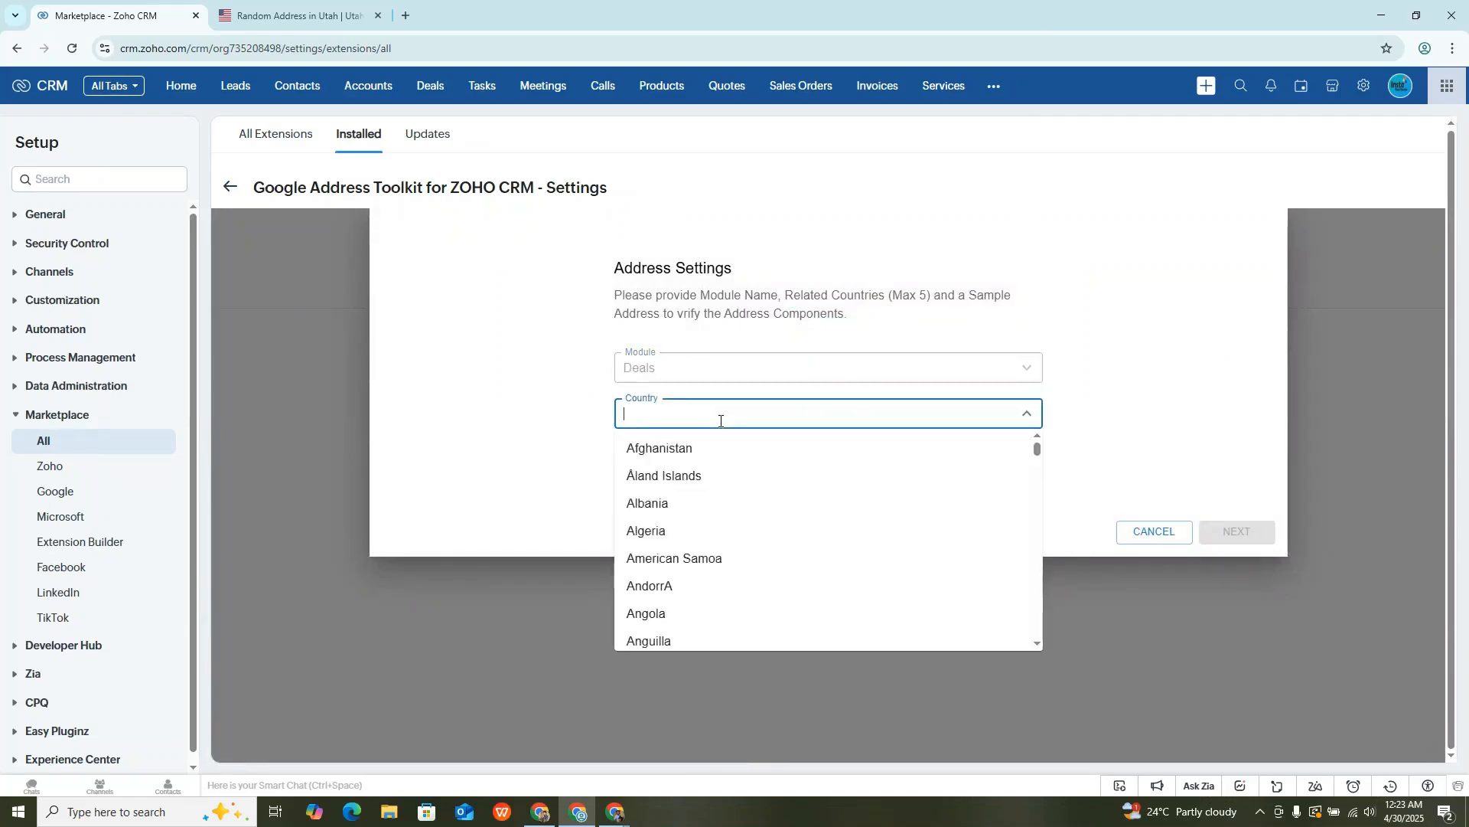
type("unit")
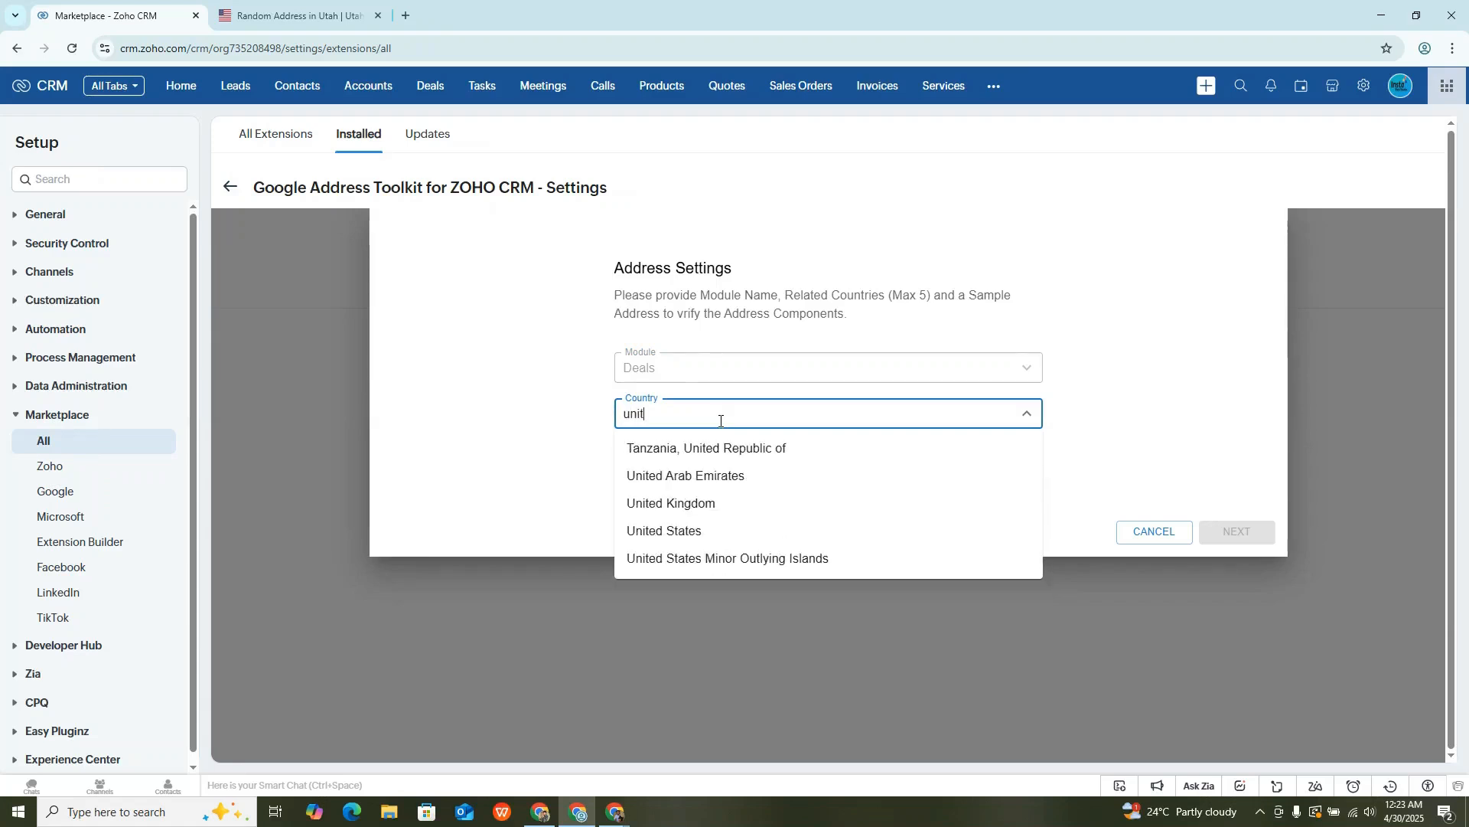
left_click(729, 536)
left_click(548, 462)
- Select a sample place in Orem, Utah, and proceed to the address field mapping
left_click(744, 505)
type("utah")
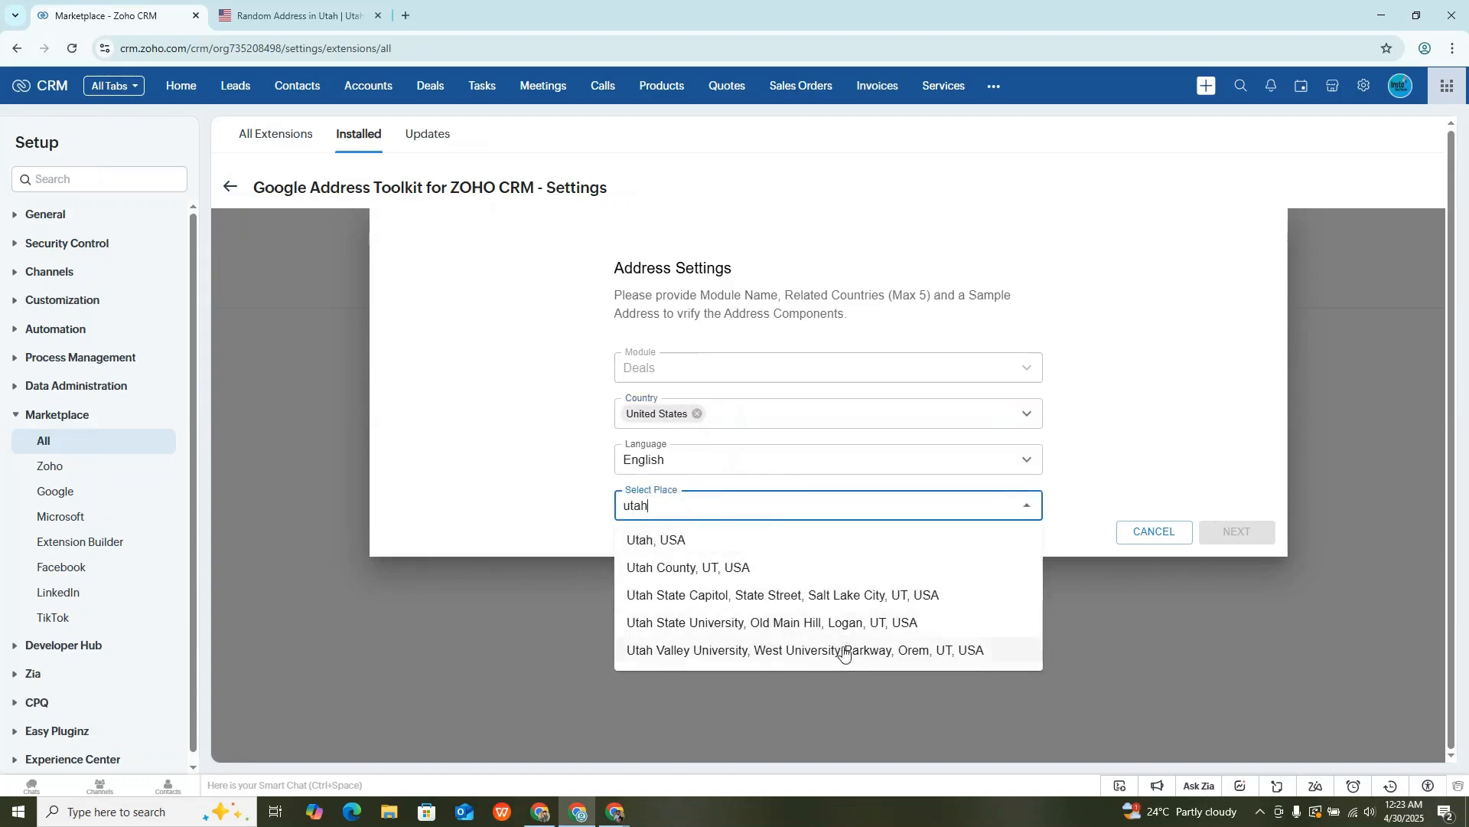
left_click(845, 650)
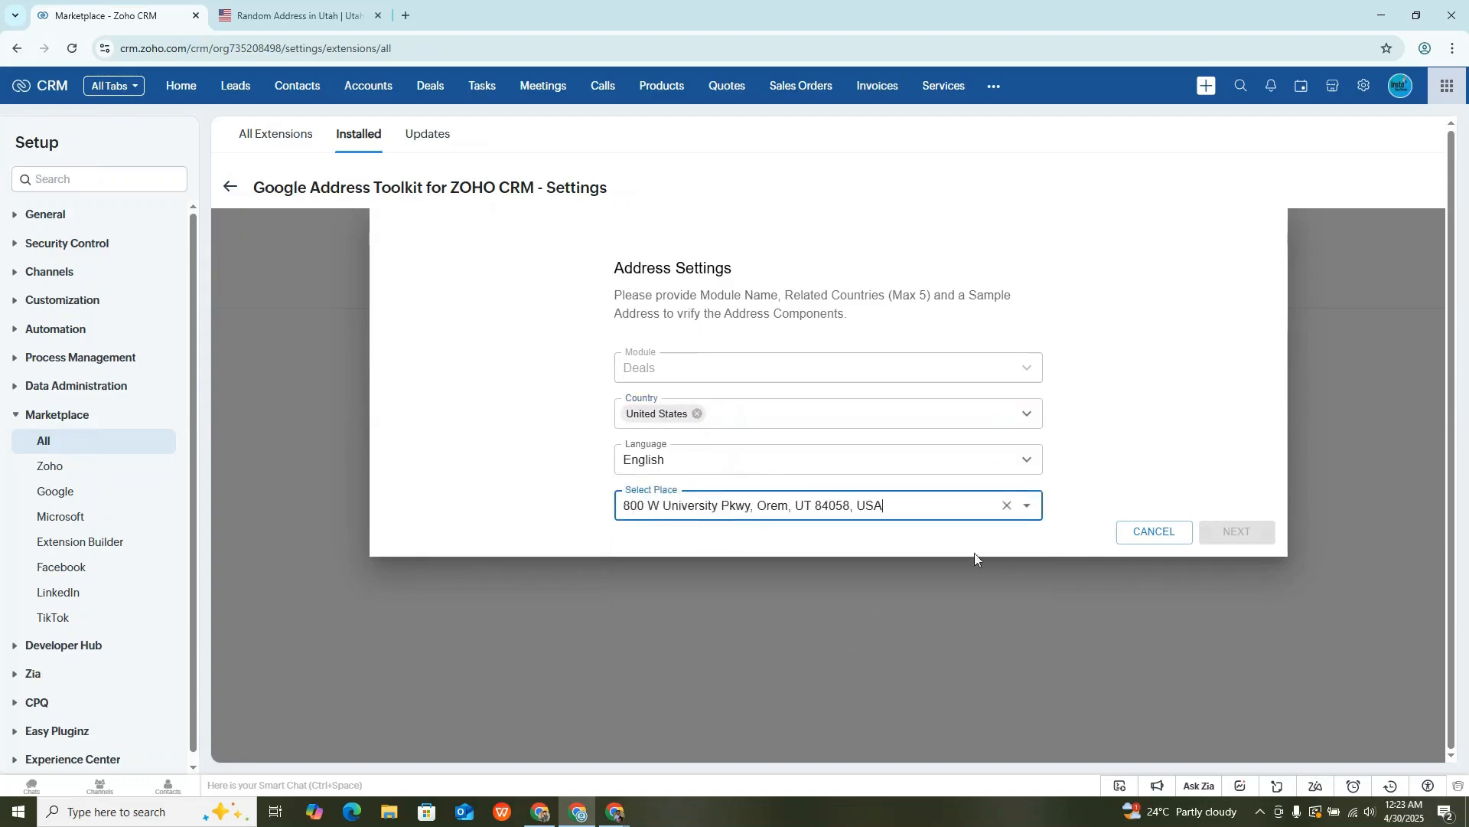
left_click(1213, 528)
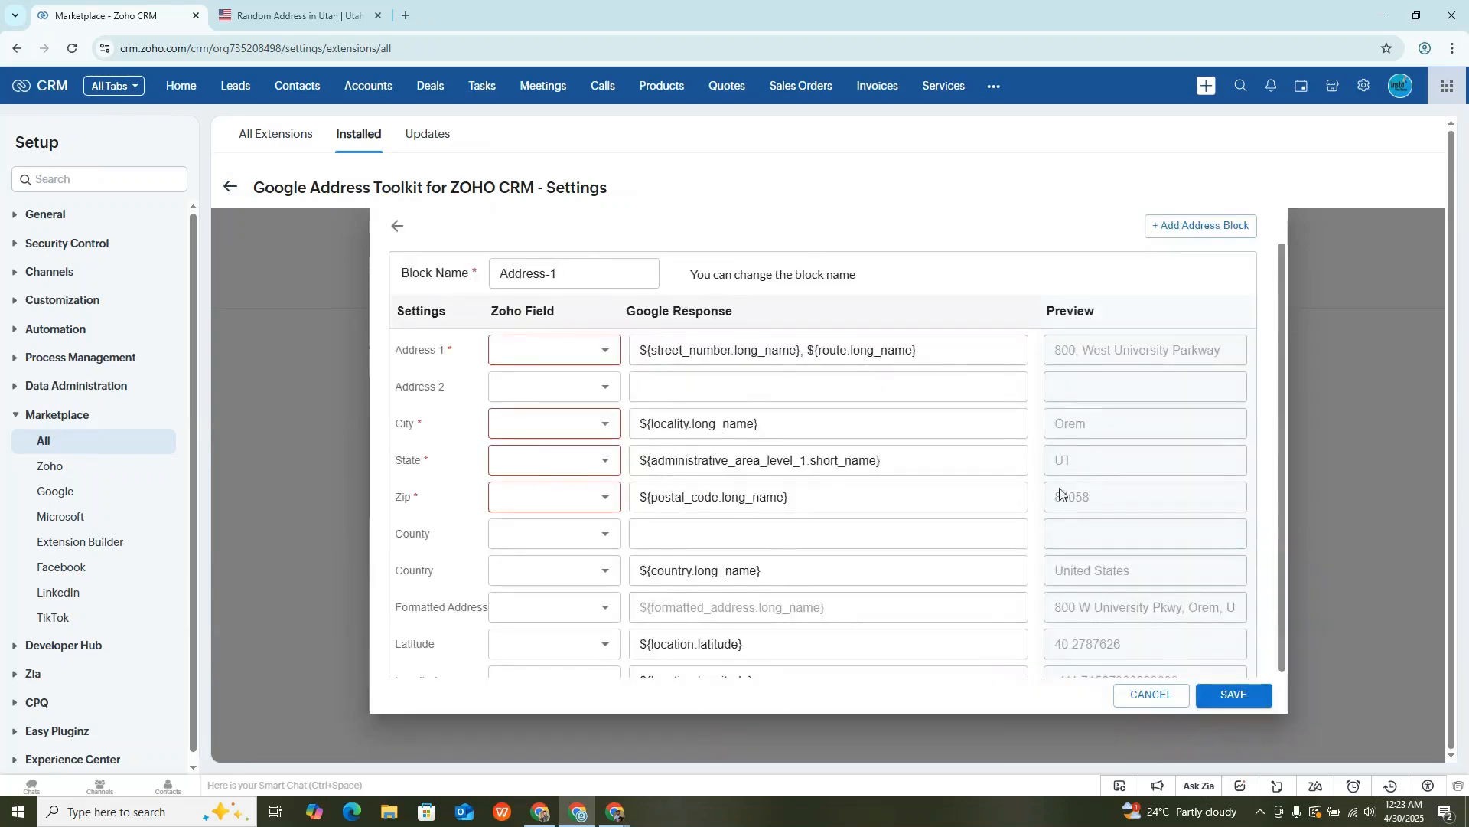
- Rename the address block to "Billing Address"
left_click(556, 280)
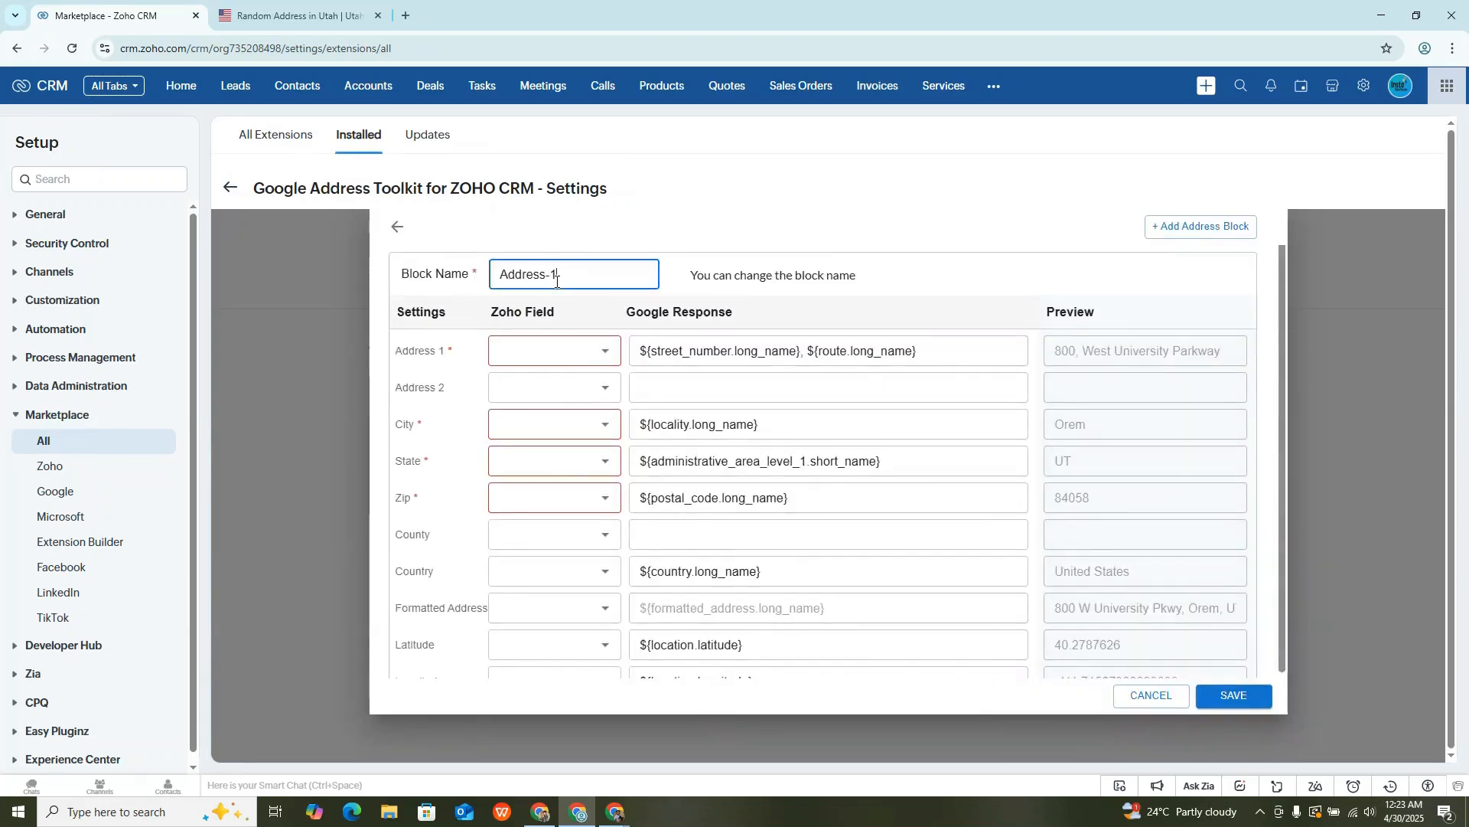
key("ctrl+a")
type("Billing")
key("BackSpace")
key("BackSpace")
key("BackSpace")
type("ing Address")
left_click(463, 366)
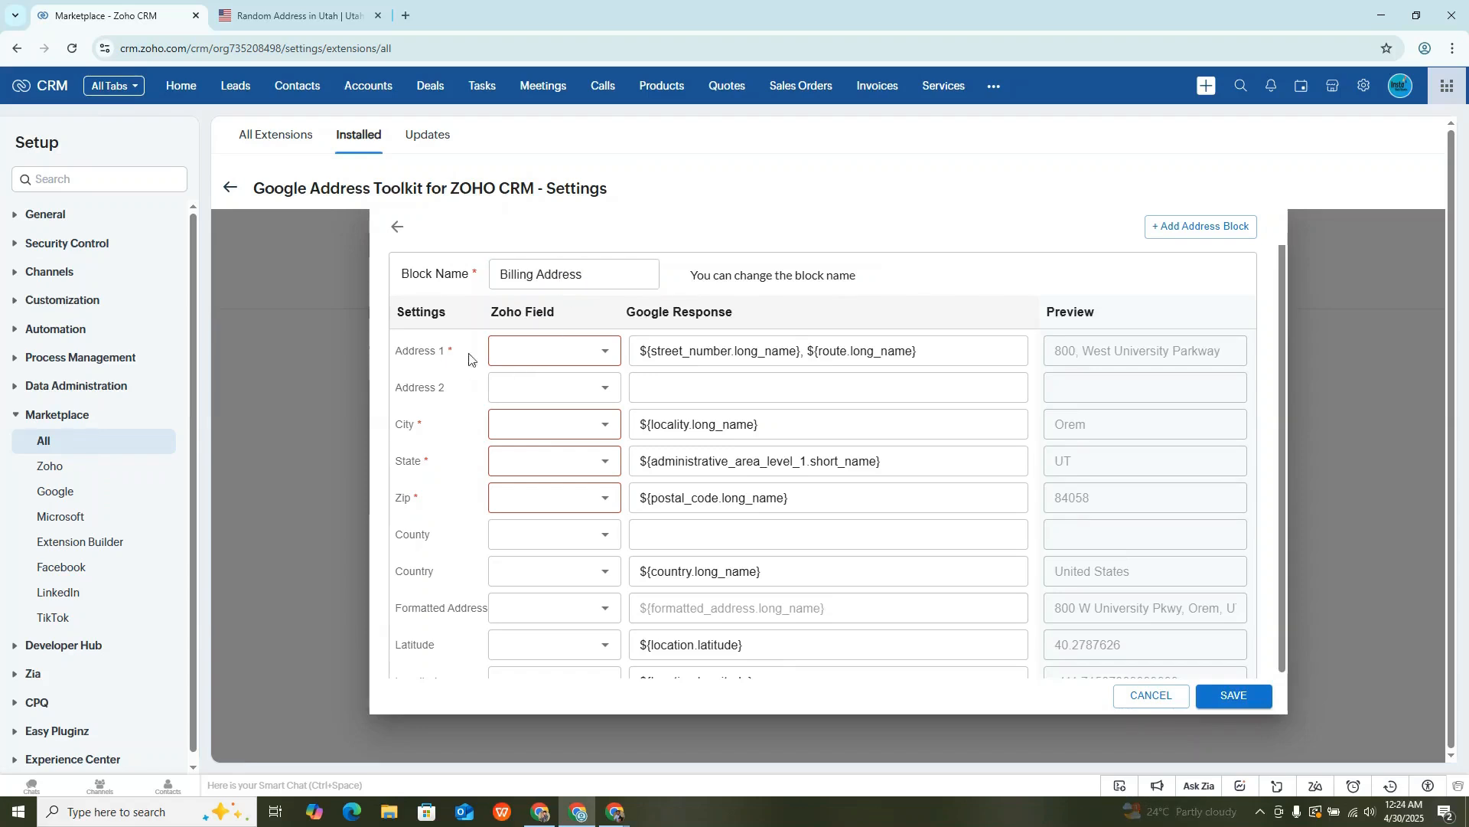
- Map Address 1 to the Billing Street field and City to the Billing City field
left_click(508, 354)
type("stre")
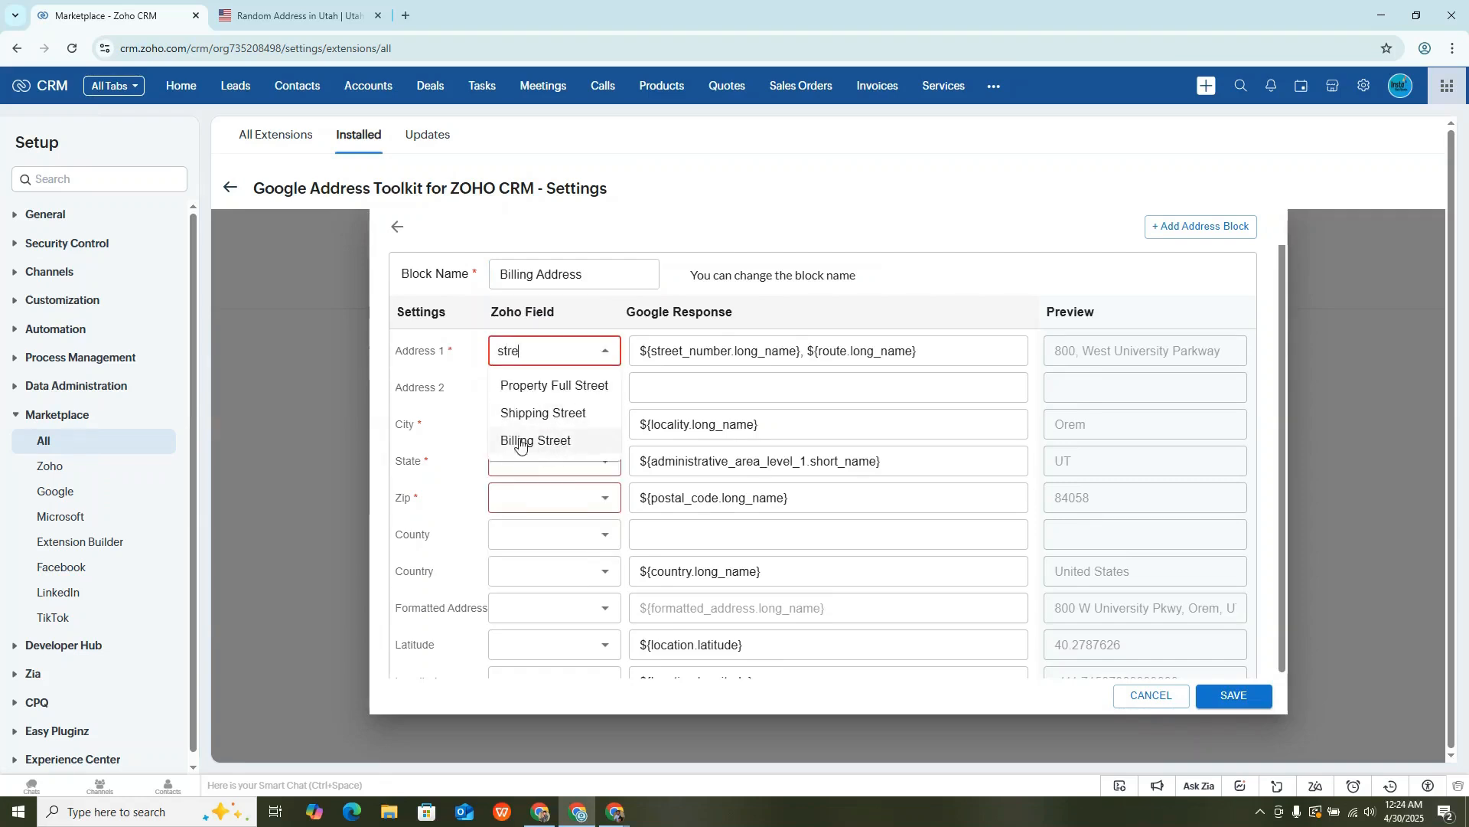
left_click(561, 444)
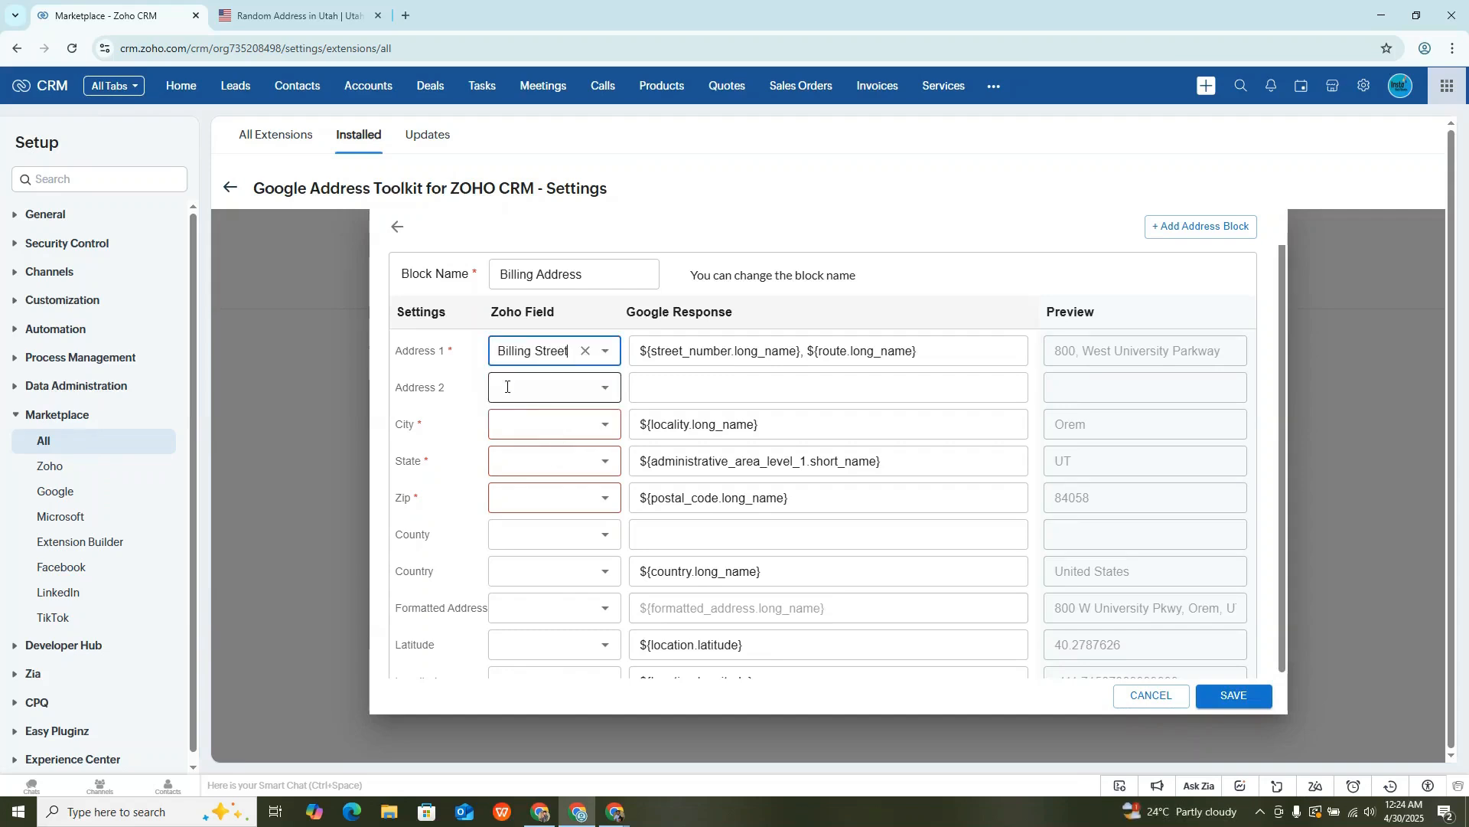
left_click(520, 415)
type("city")
left_click(532, 462)
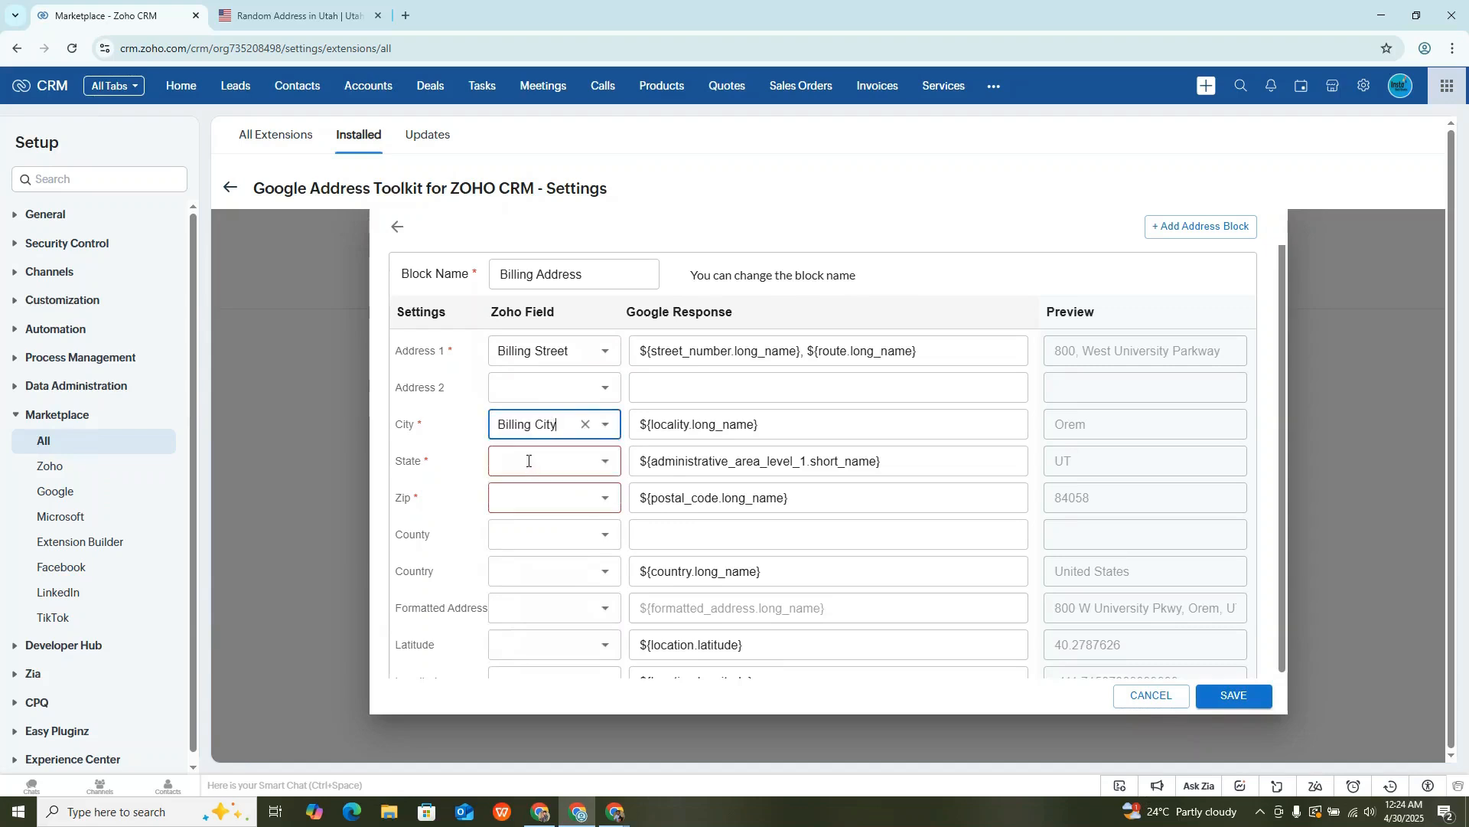
- Map the State setting to the Billing State field in the Billing Address block
left_click(518, 462)
type("stat")
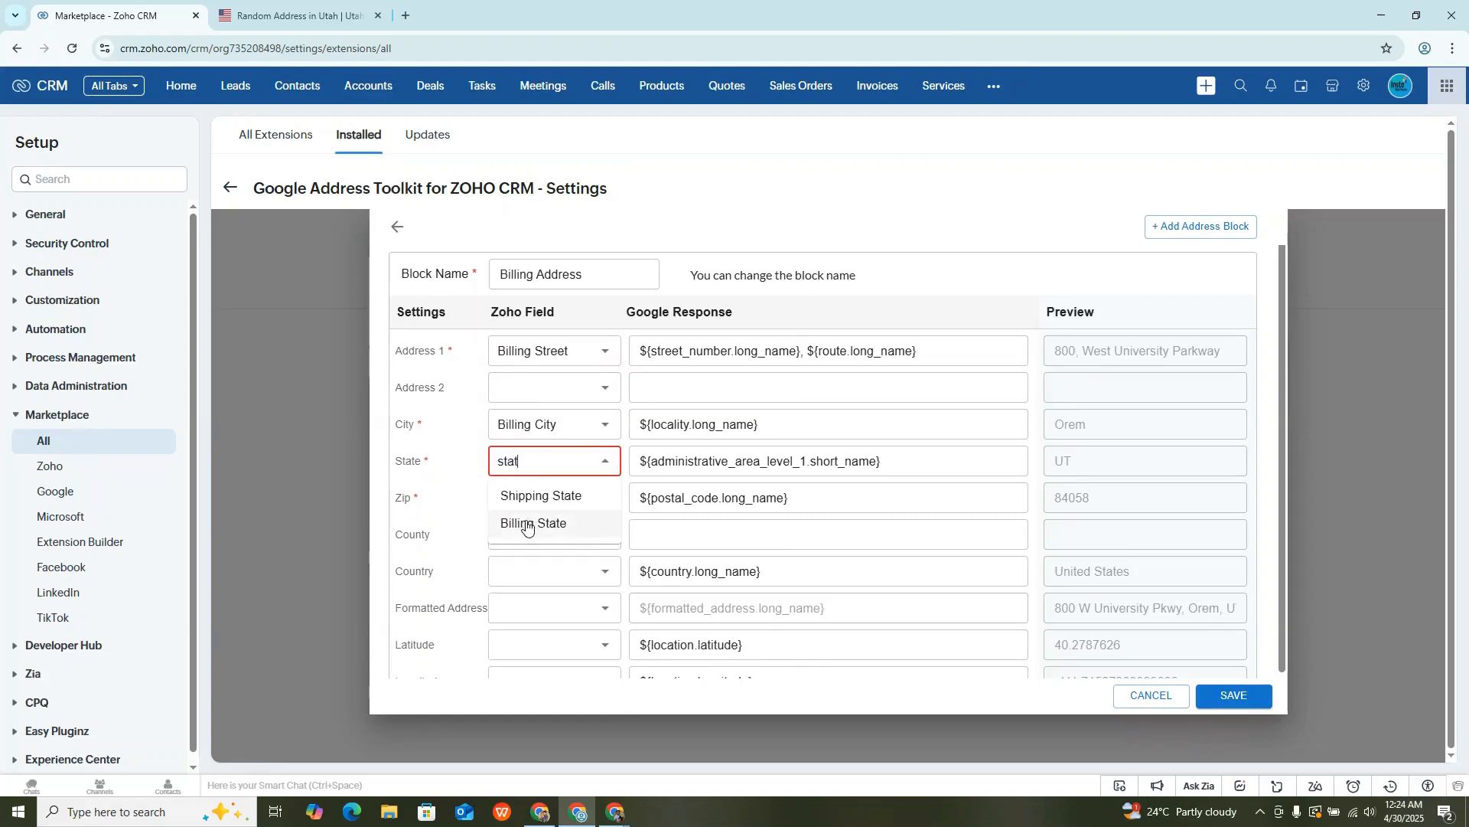
left_click(527, 526)
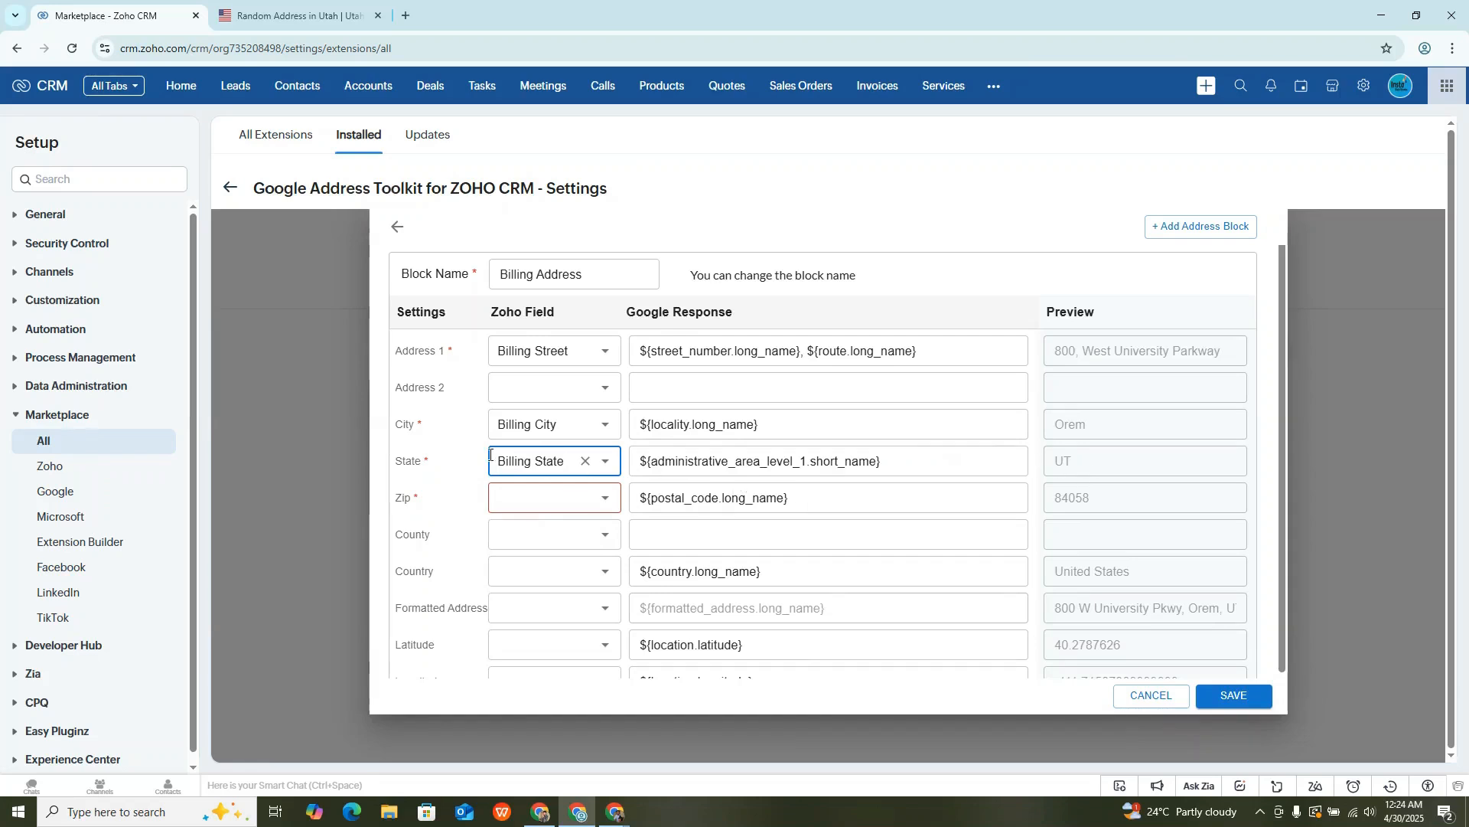
- Map Zip to the Billing Zip field and Country to the Billing Country field in the Billing Address block
left_click(520, 496)
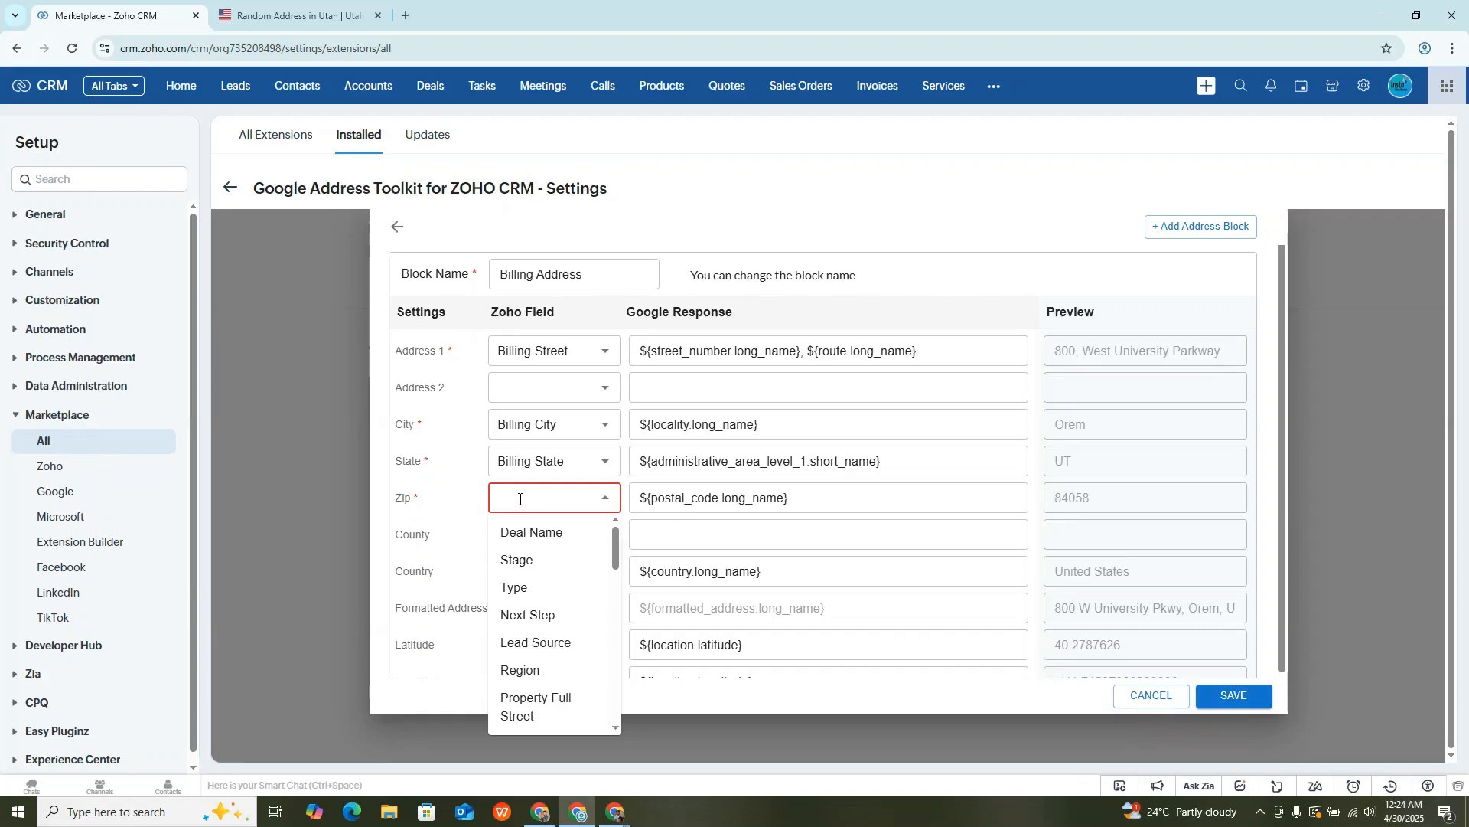
type("zip")
left_click(519, 534)
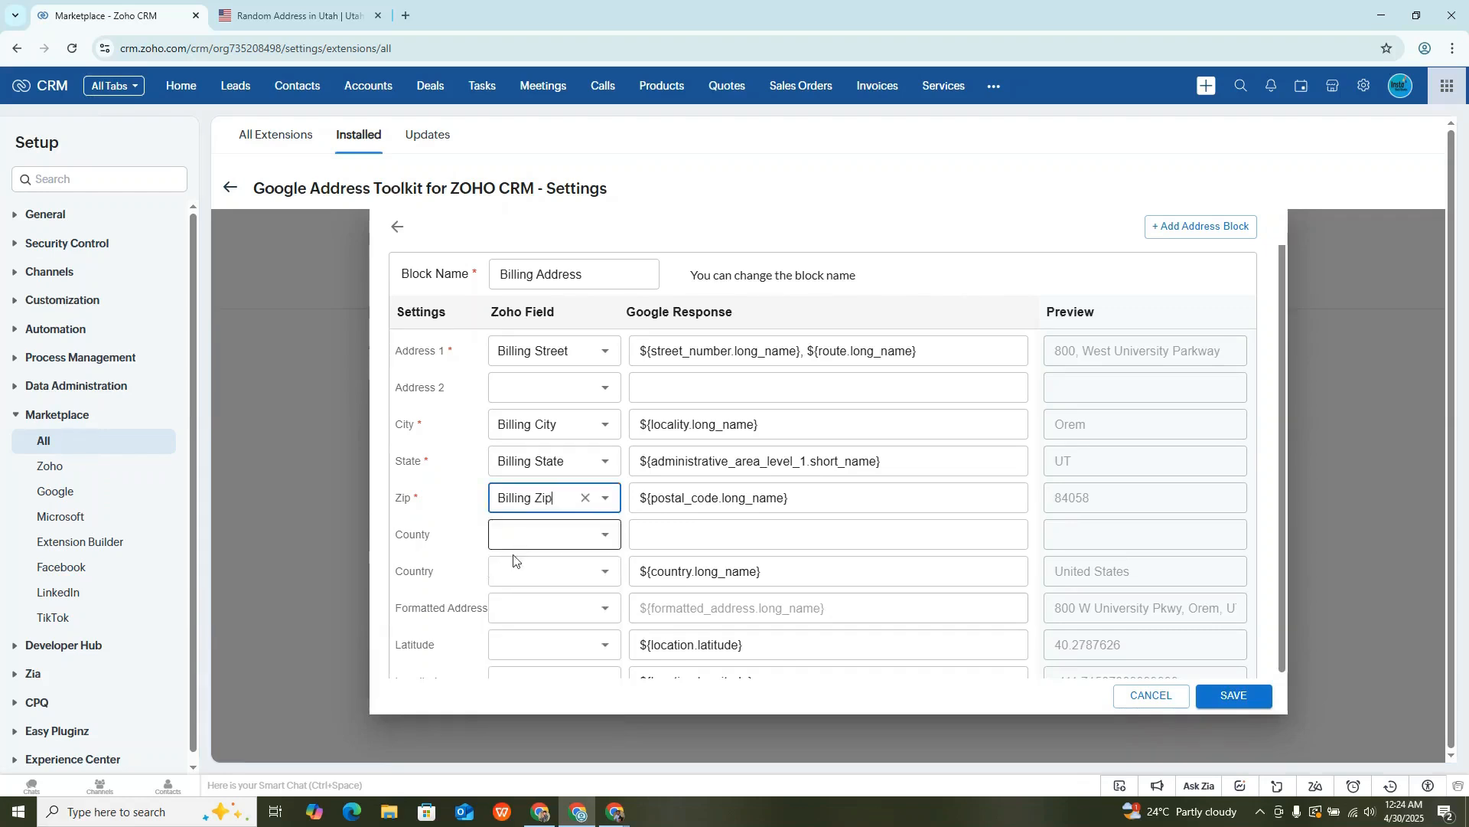
left_click(528, 533)
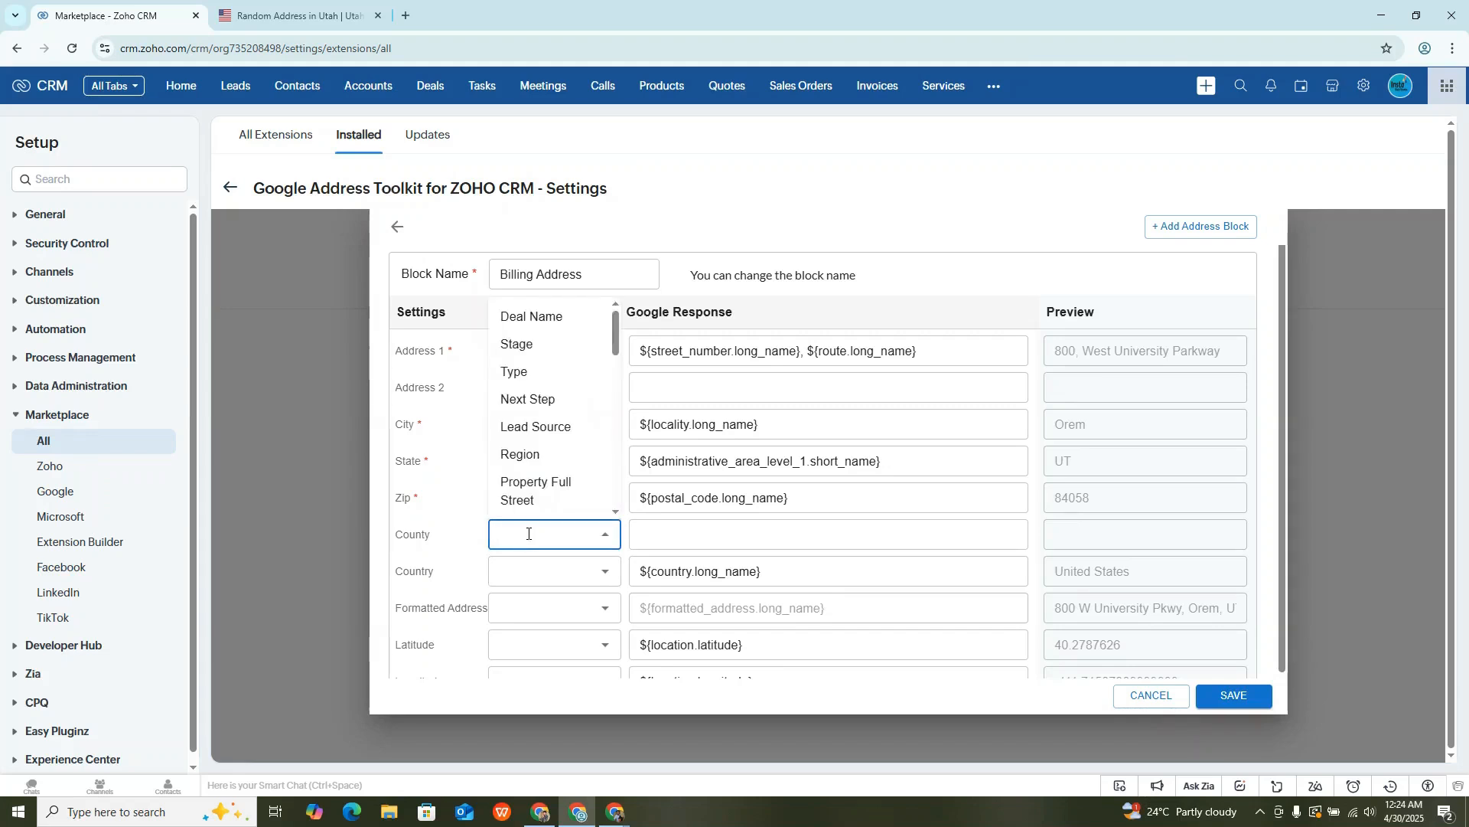
left_click(521, 569)
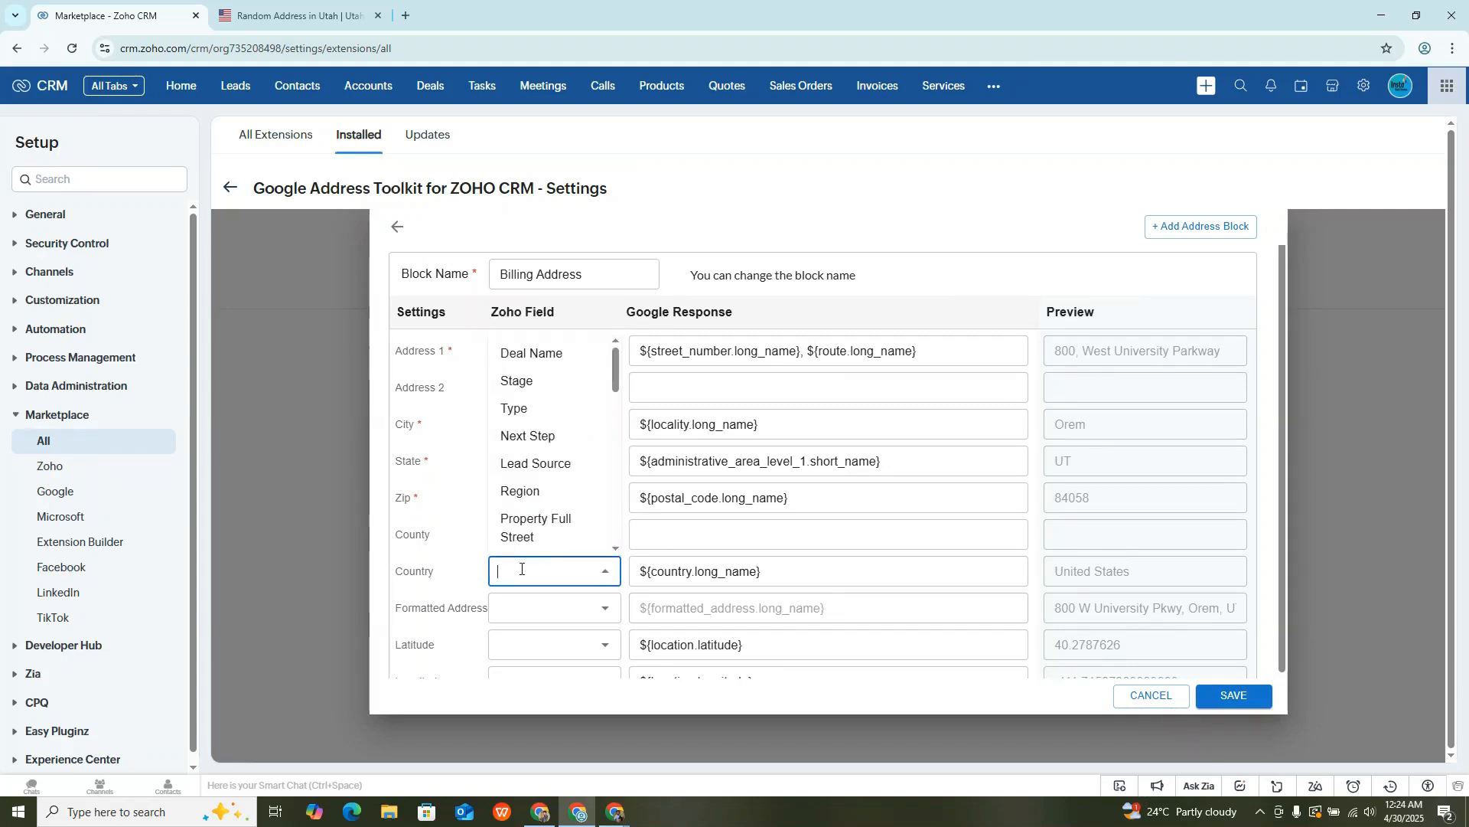
type("count")
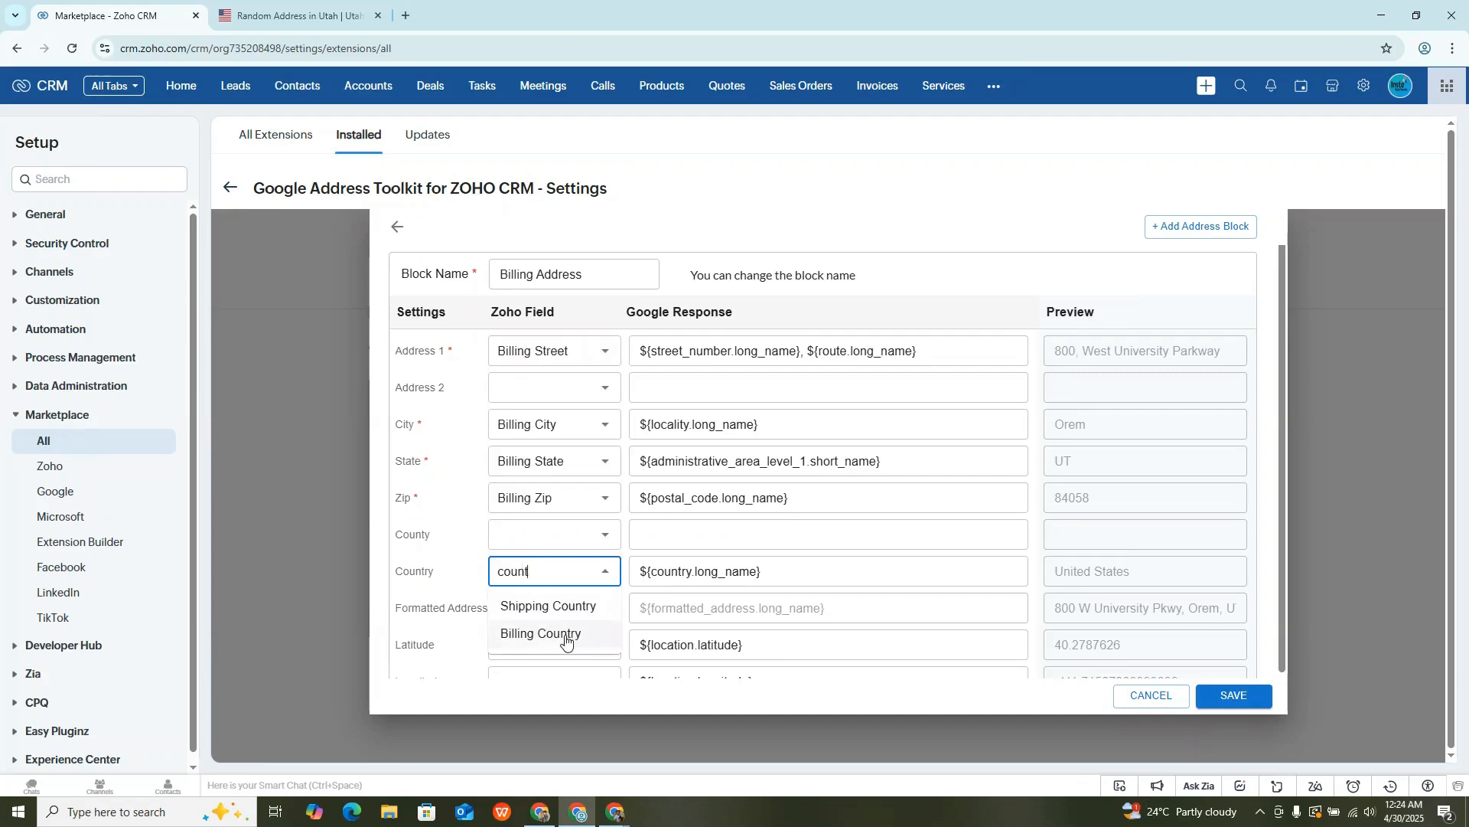
left_click(566, 637)
- Map Formatted Address to the Property Full Street field in the Billing Address block
scroll(527, 582, "down", 1)
left_click(528, 581)
type("stre")
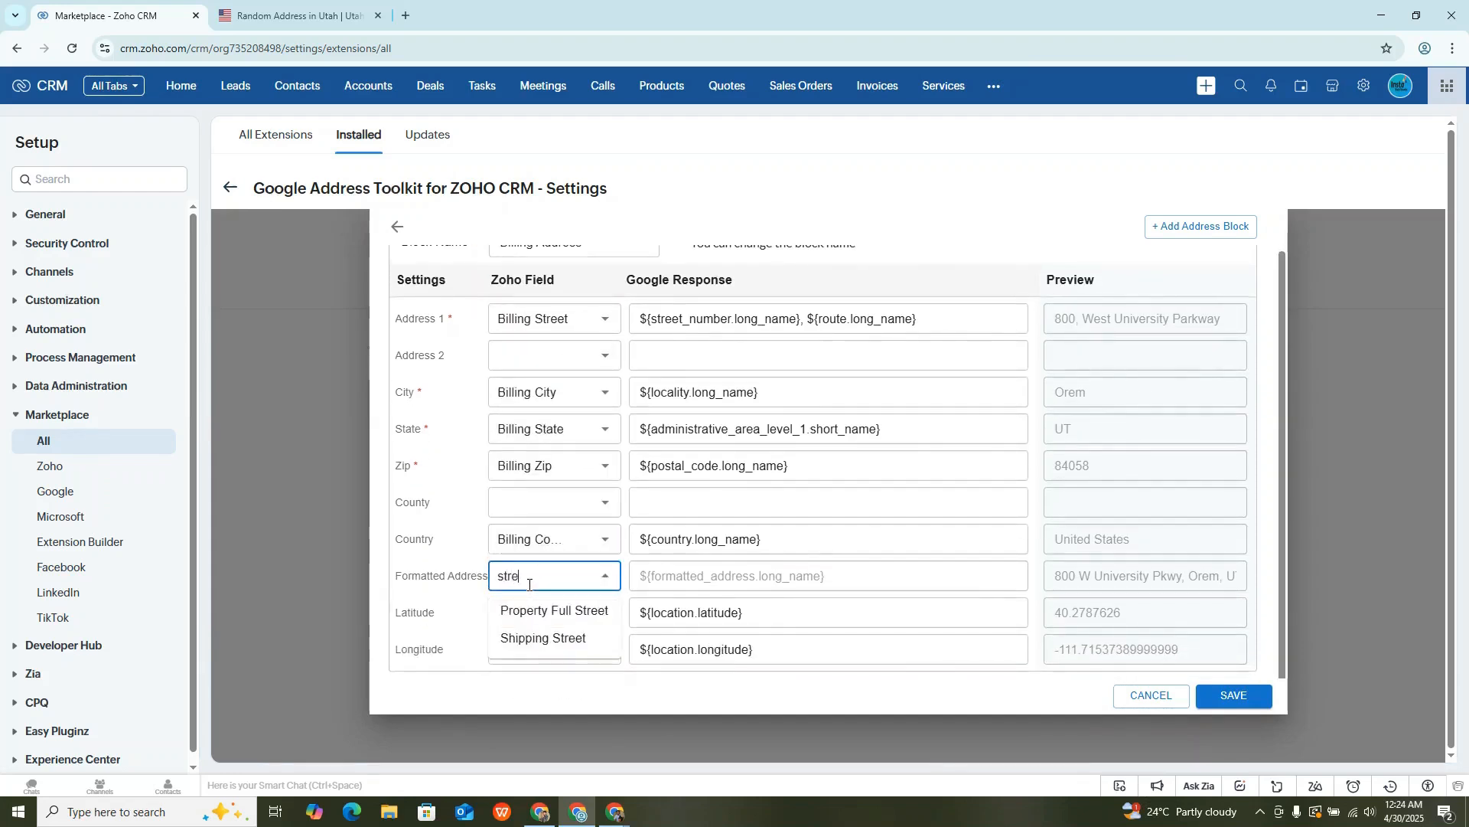
left_click(559, 616)
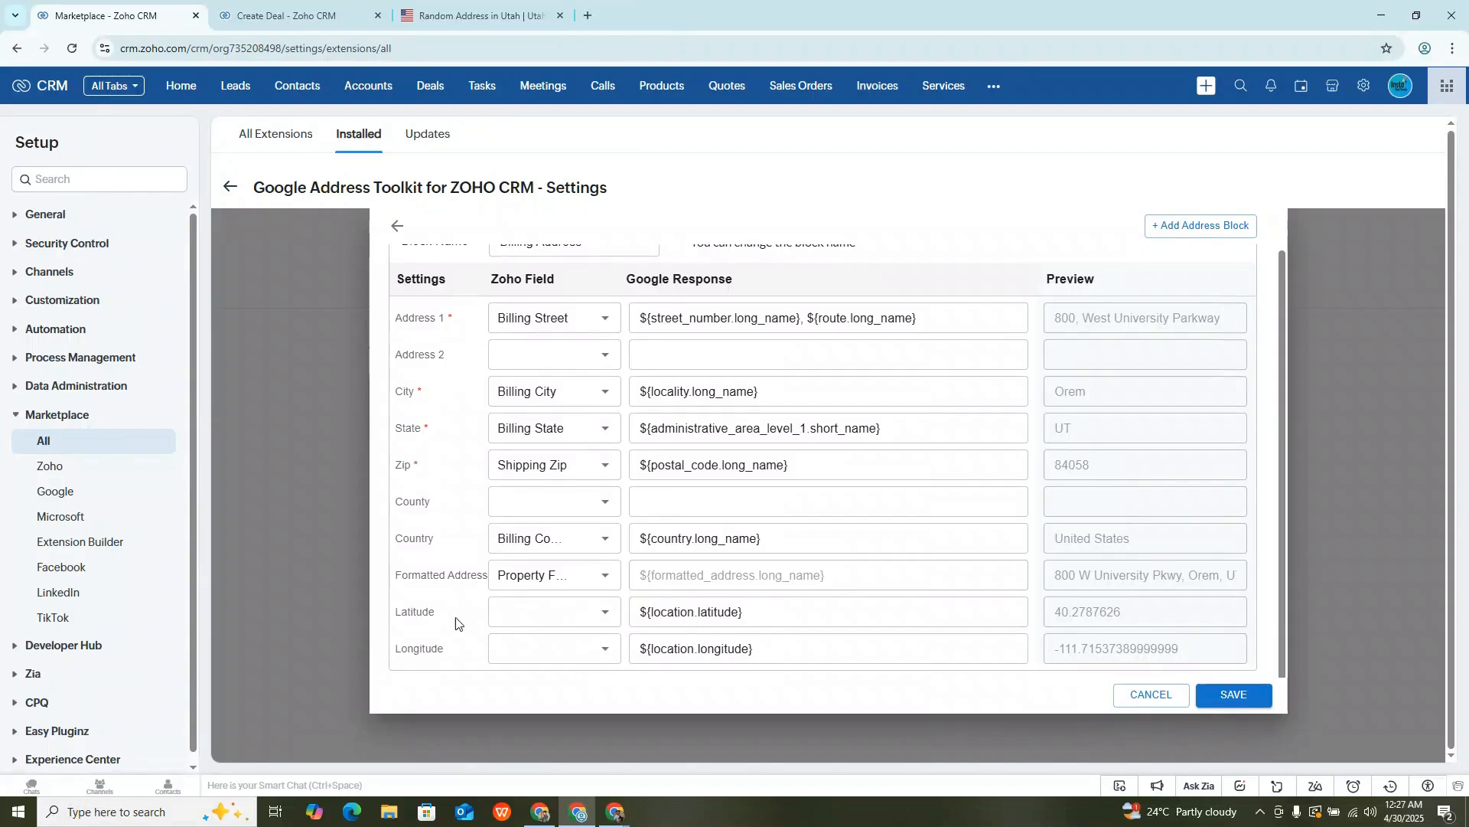
- Map Latitude to the Billing Latitude field and Longitude to the Billing Longitude field
double_click(429, 612)
double_click(430, 649)
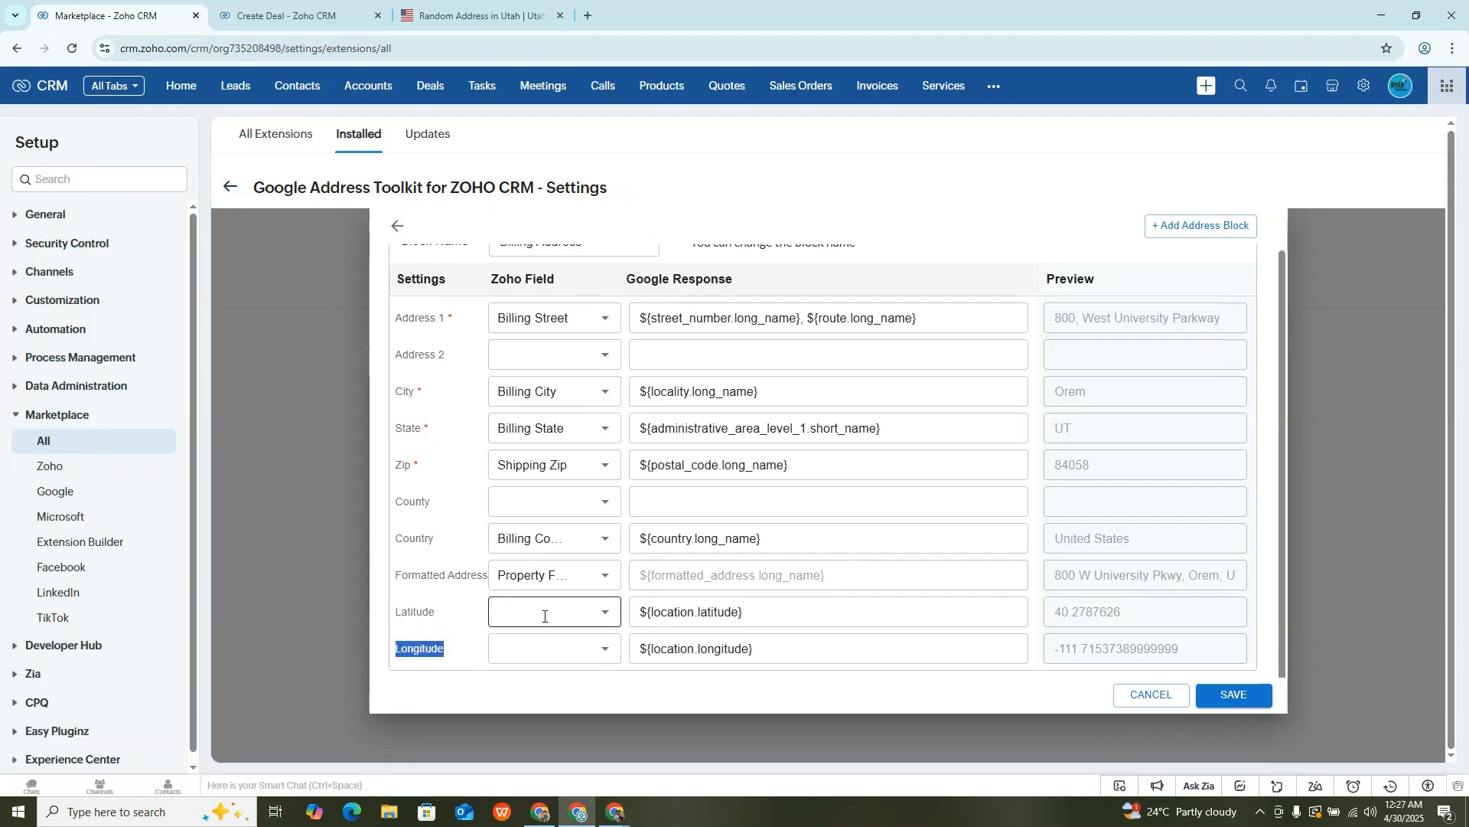
left_click(442, 617)
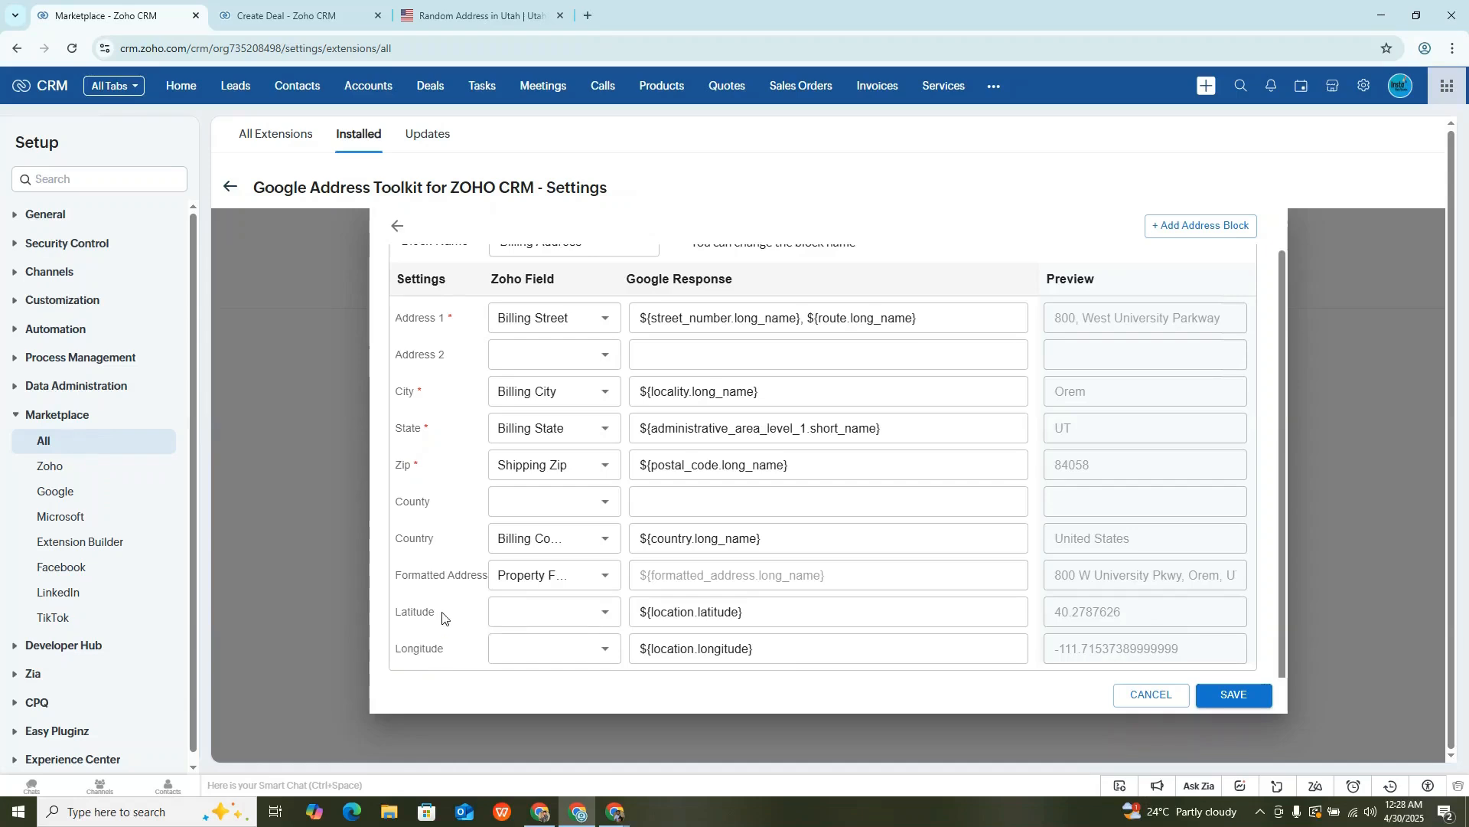
left_click(526, 617)
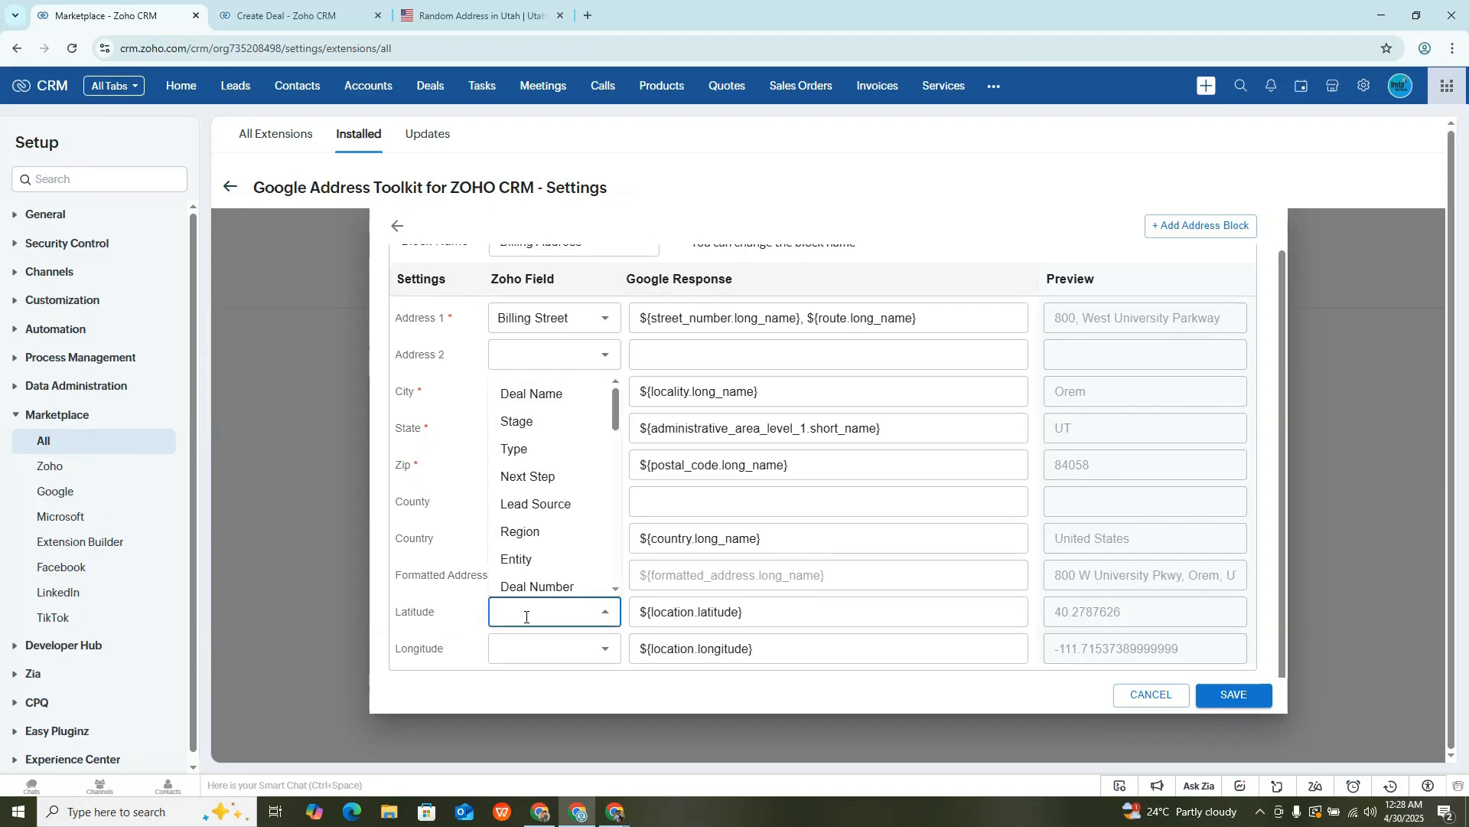
type("lat")
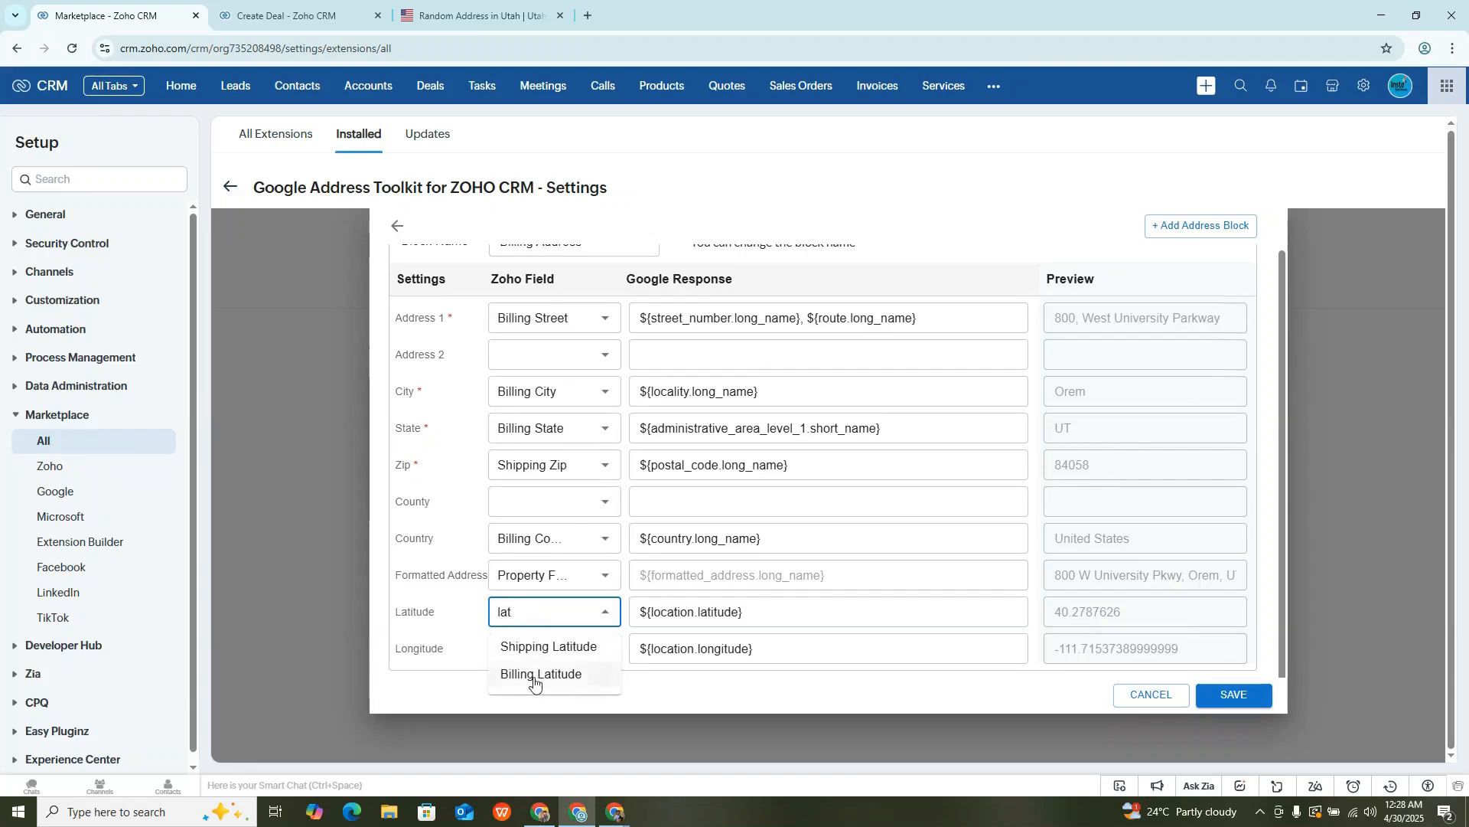
left_click(535, 677)
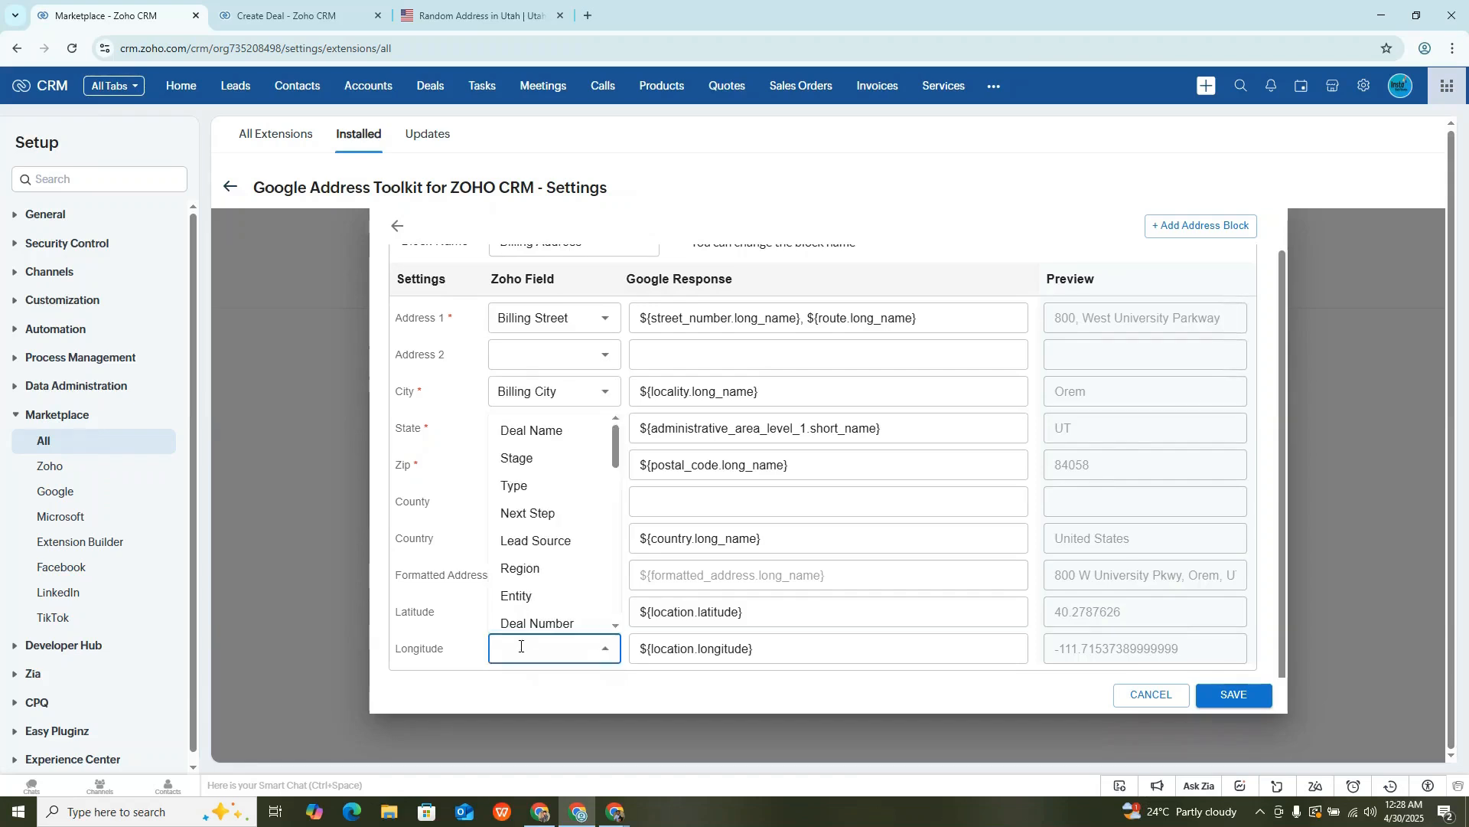
type("lo")
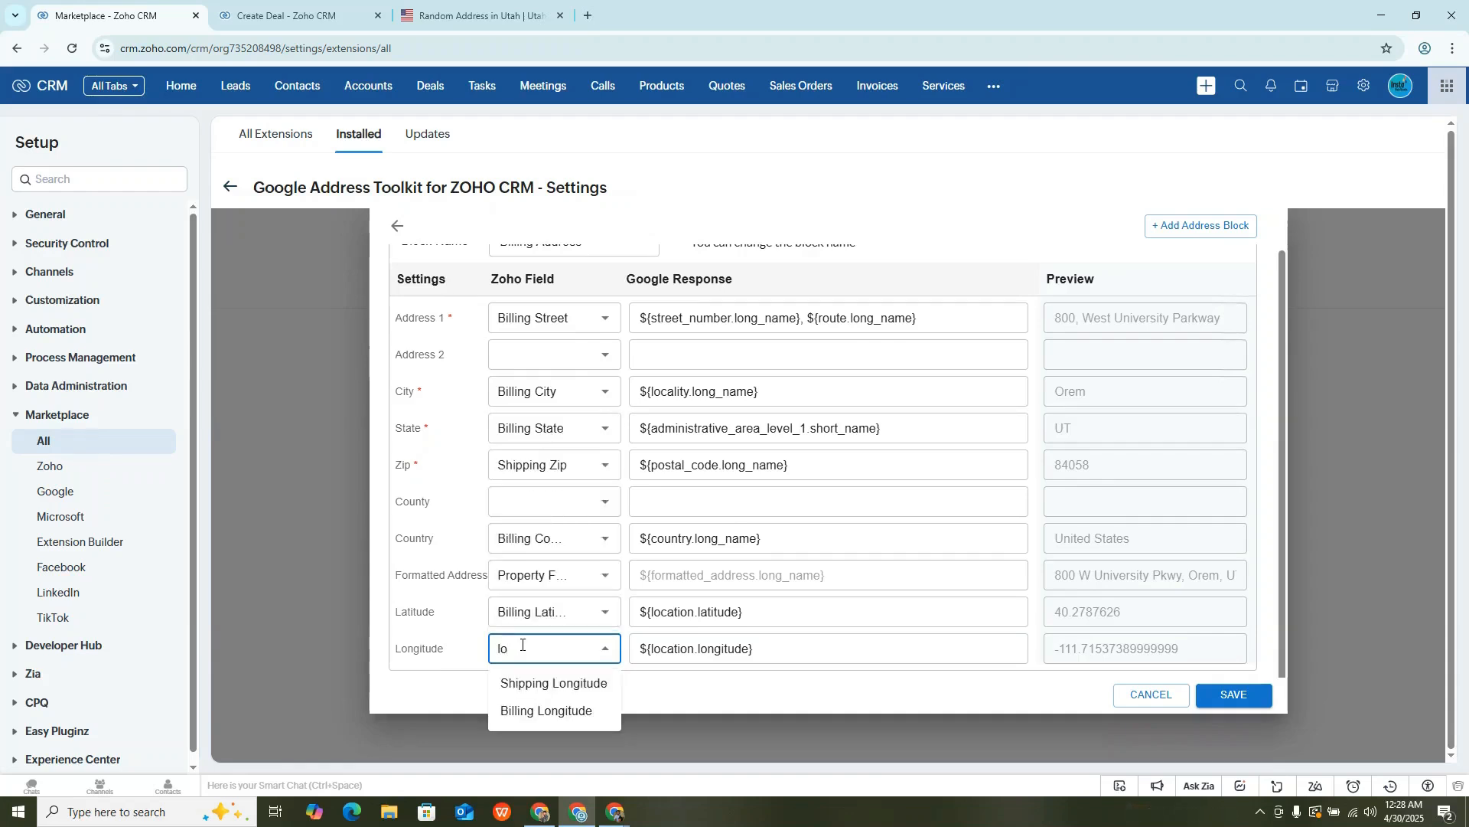
left_click(541, 710)
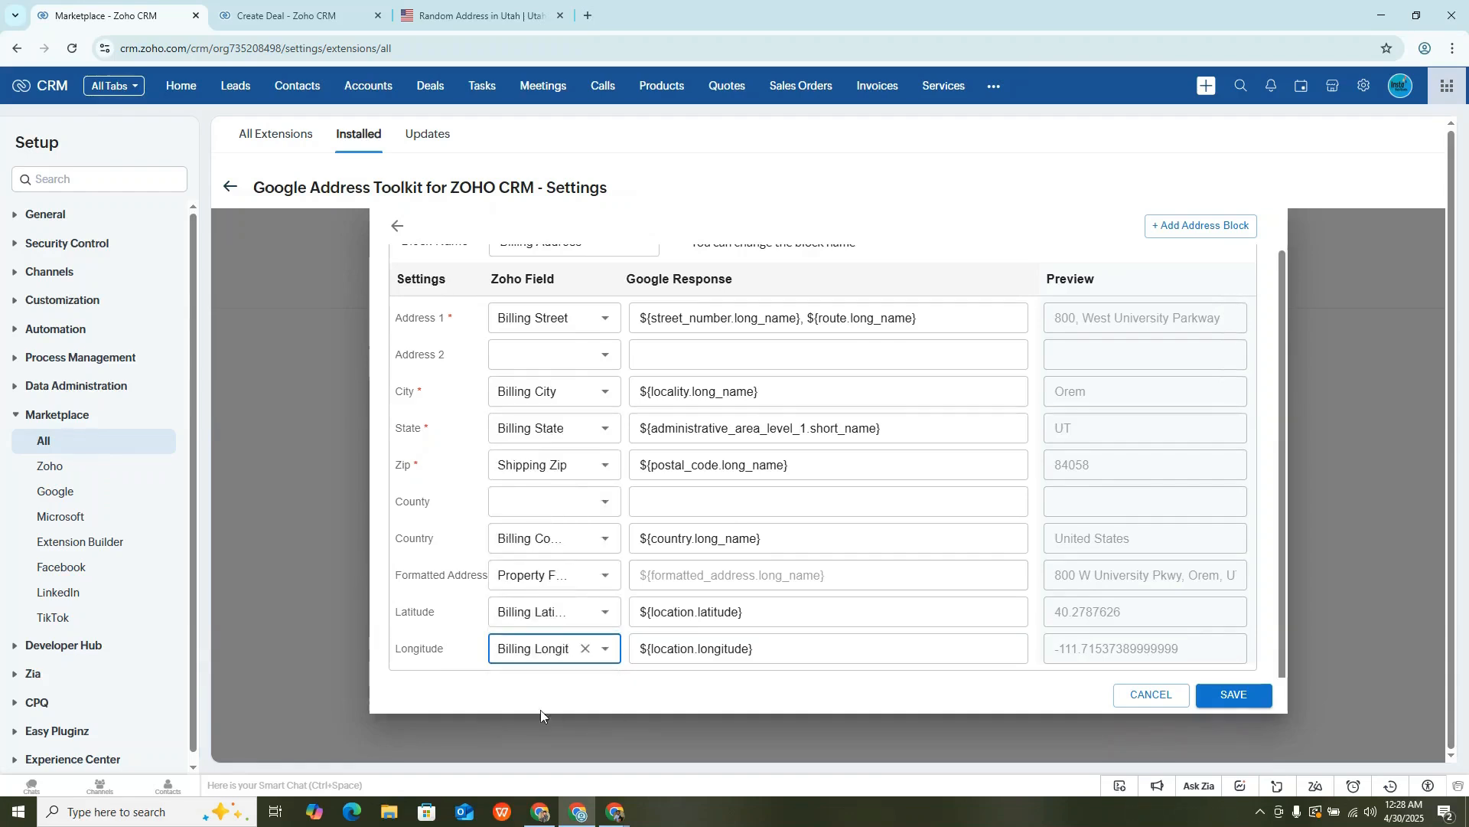
- Add a second address block and name it "Shipping Address"
scroll(598, 525, "up", 1)
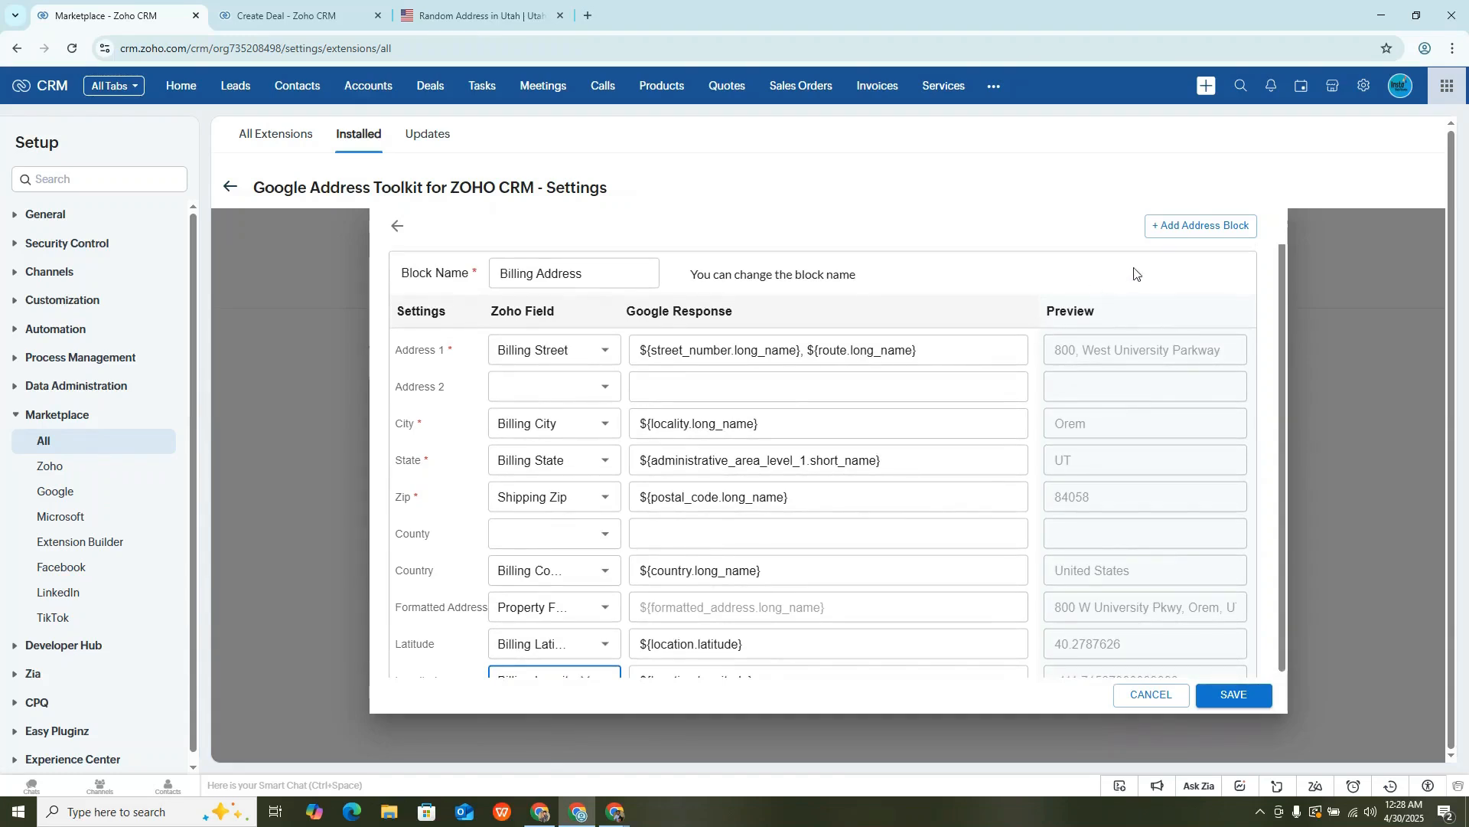
left_click(1201, 227)
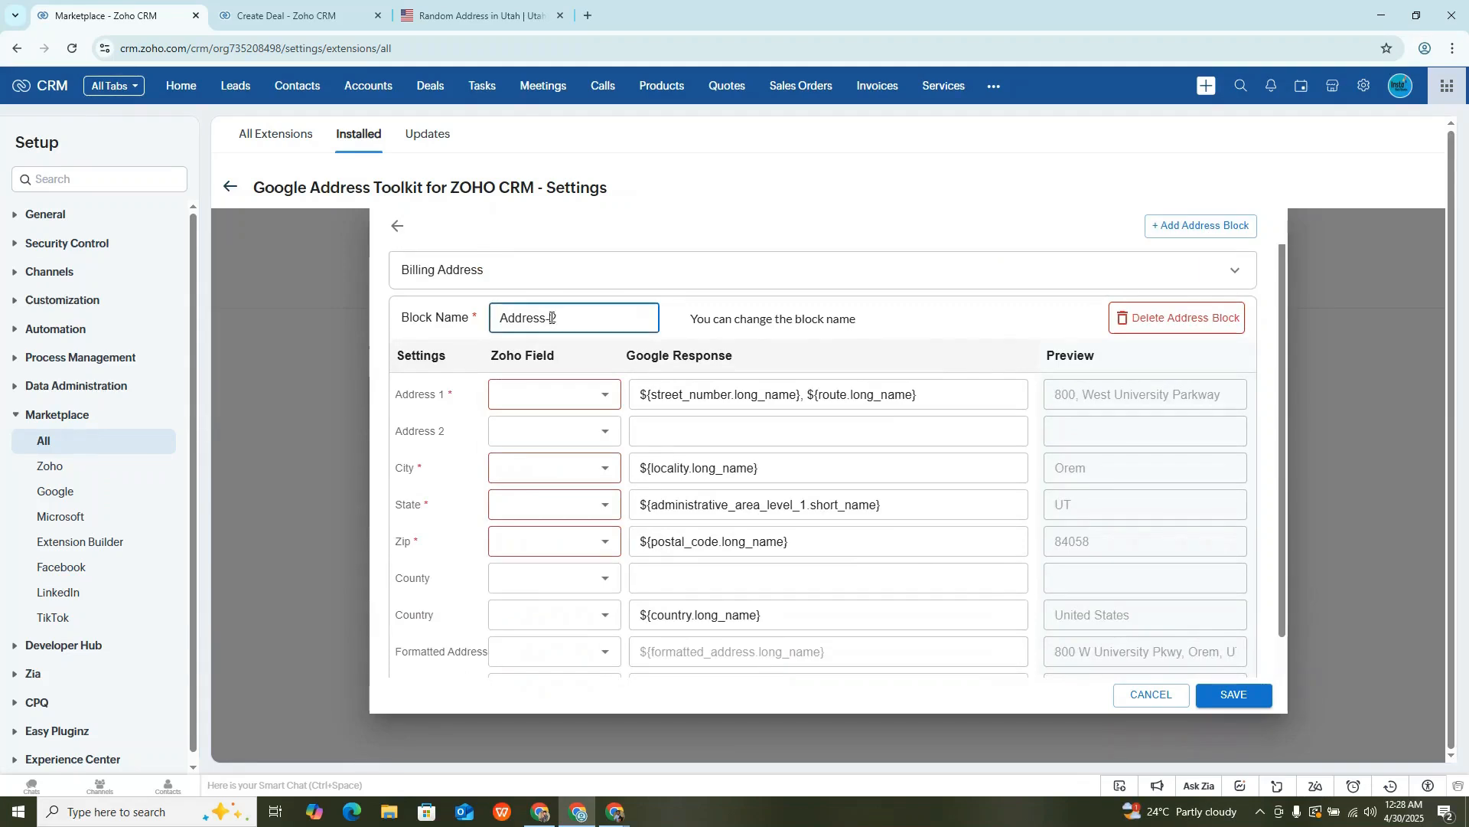
triple_click(551, 318)
type("Shipping Address")
- Map Address 1 to Shipping Street and City to Shipping City in the Shipping Address block
left_click(563, 392)
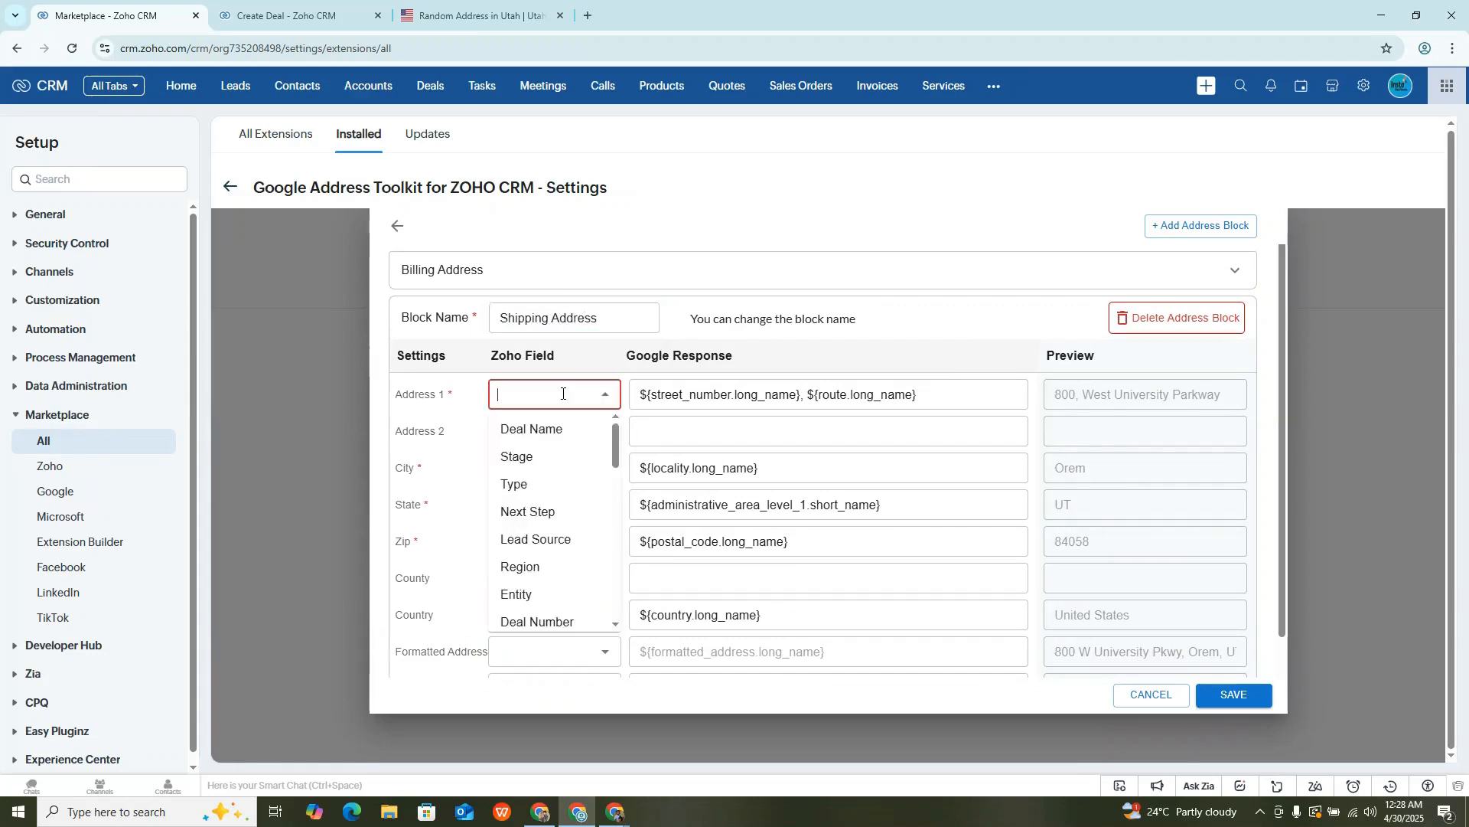
type("ship")
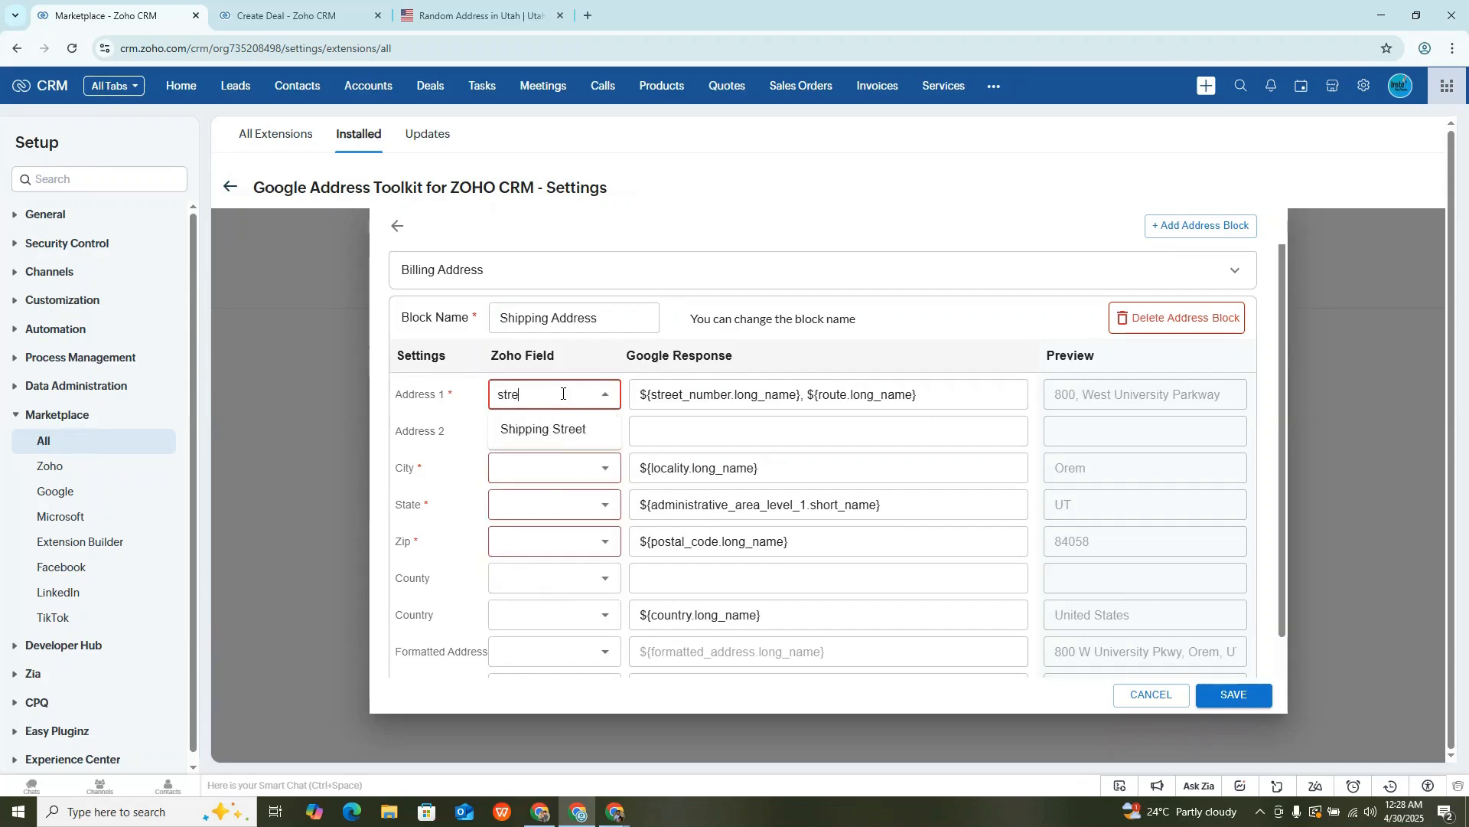
left_click(557, 428)
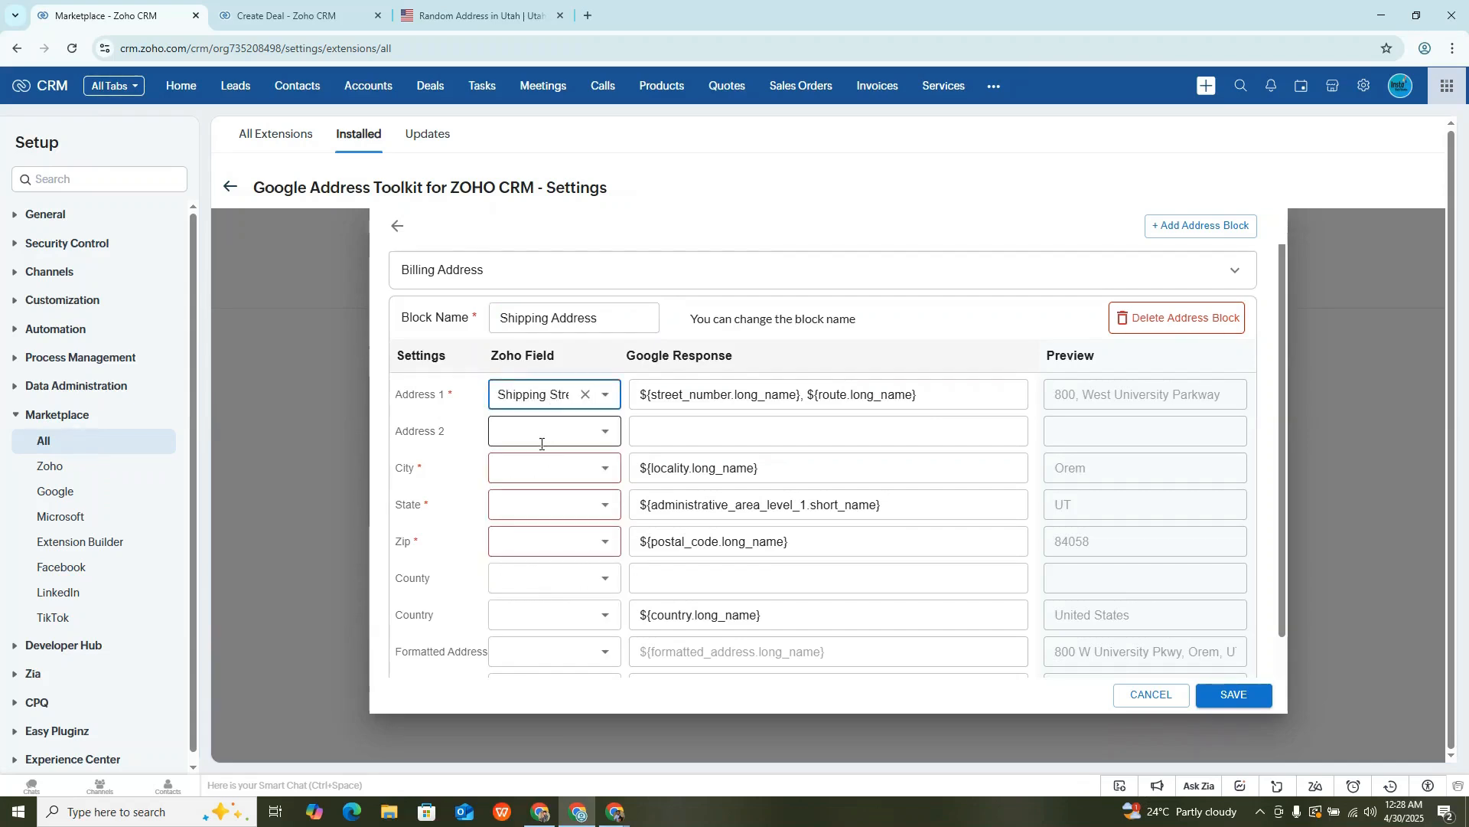
left_click(520, 468)
type("city")
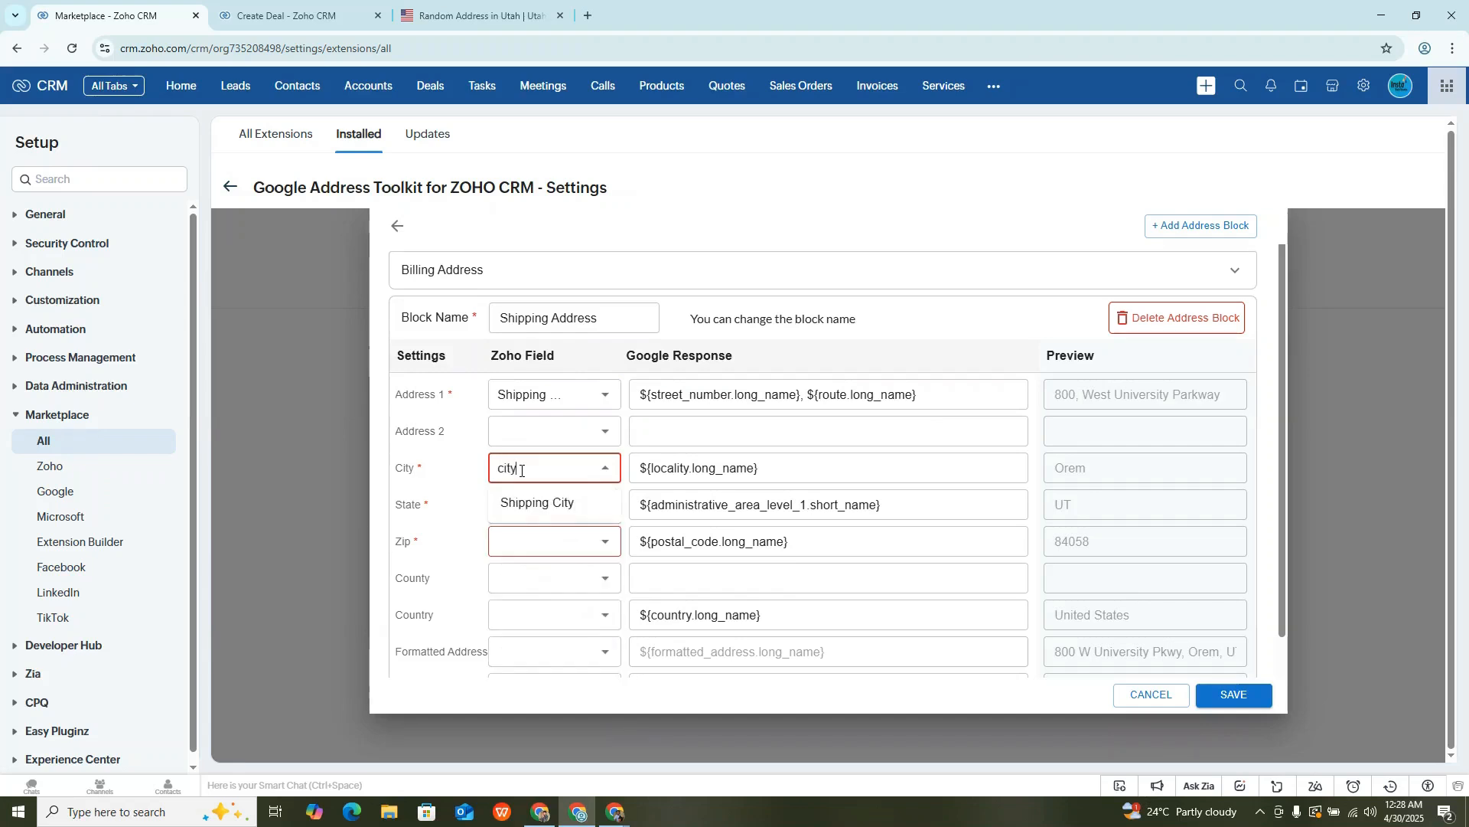
left_click(540, 503)
- Map State to the shipping state field and Zip to Billing Zip in the Shipping Address block
left_click(522, 507)
type("st")
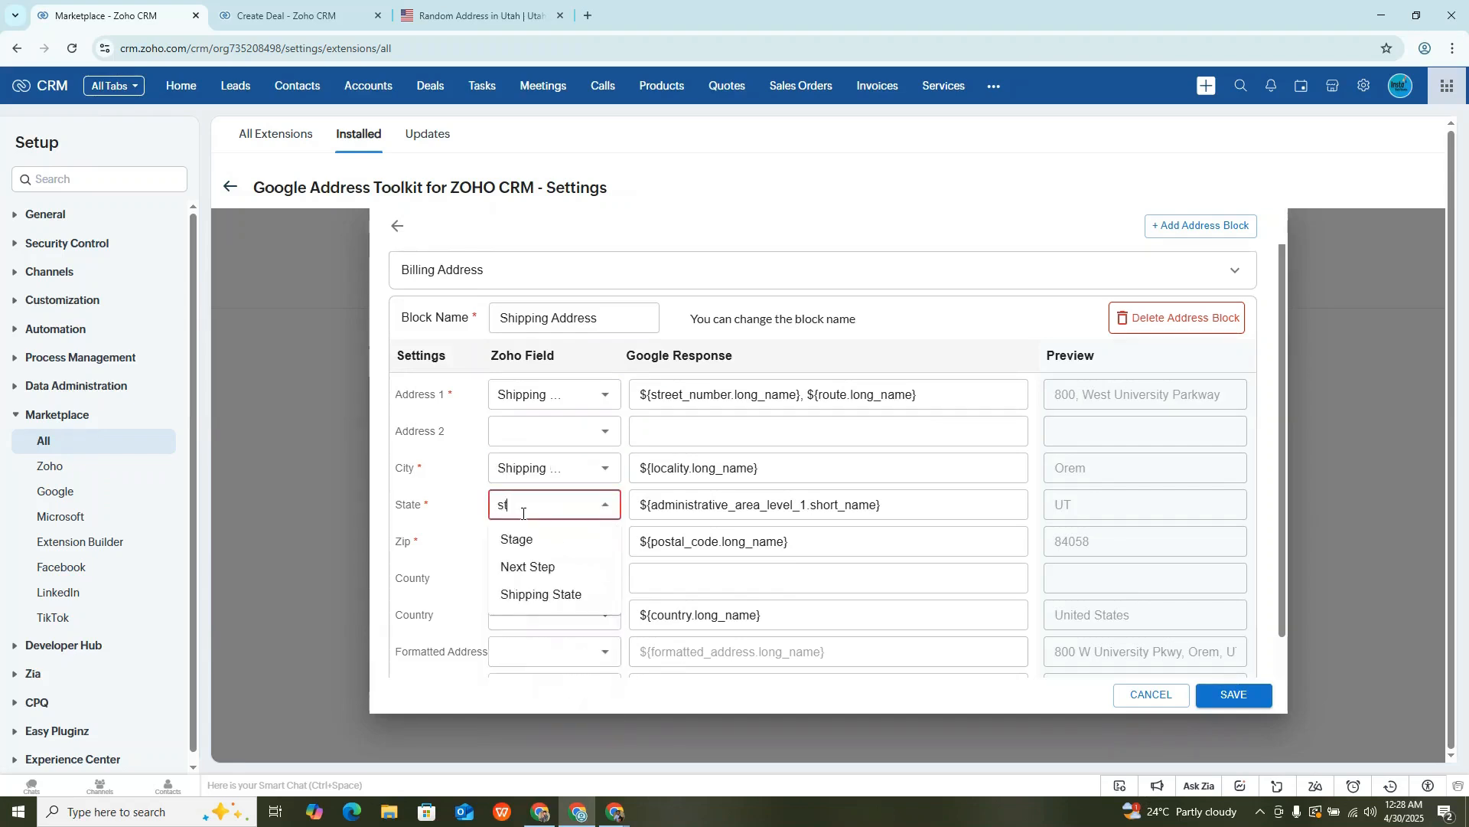
left_click(541, 595)
left_click(533, 544)
type("zip")
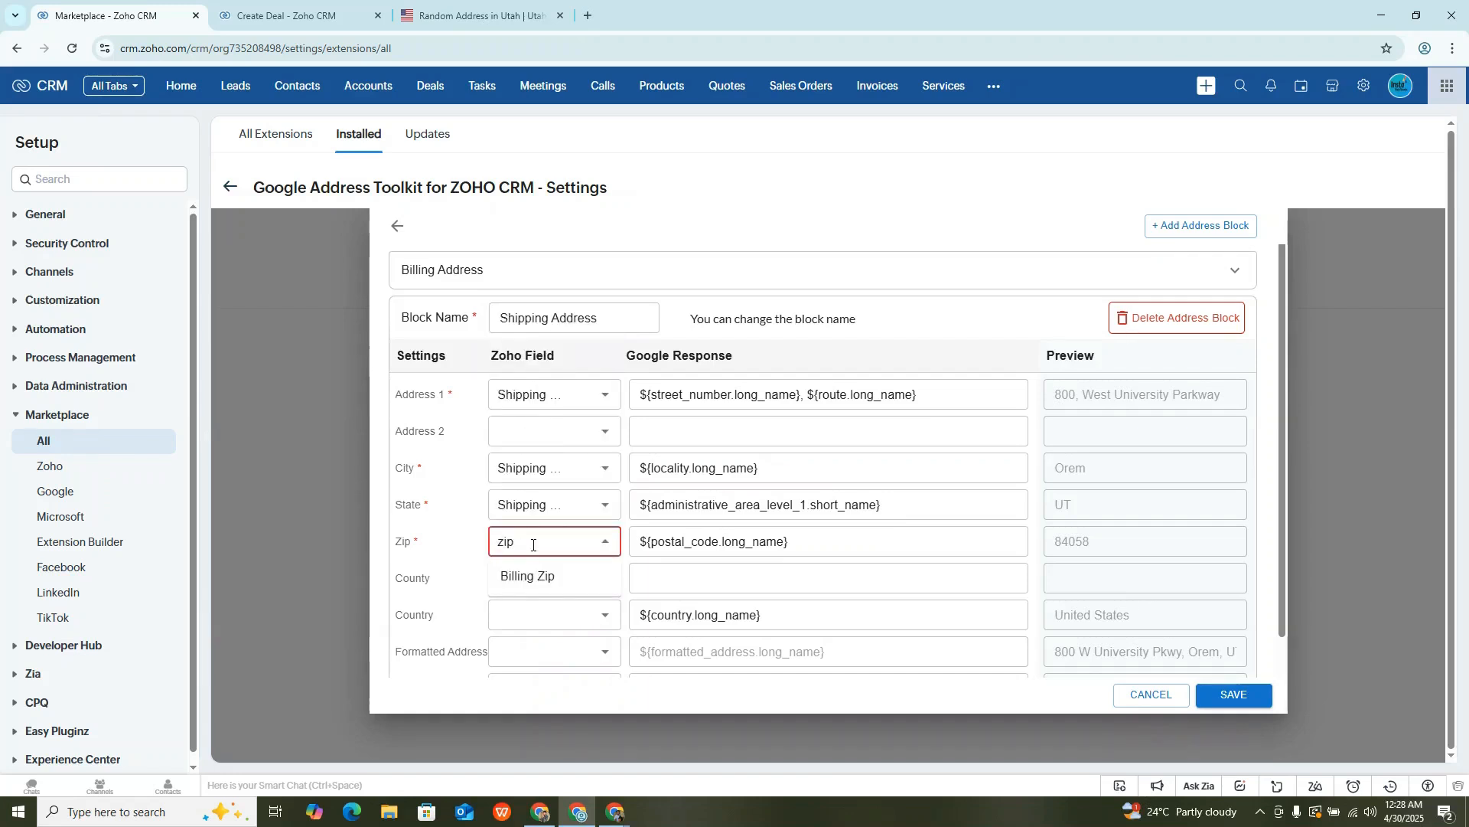
left_click(538, 576)
- Clear the Zip mapping in the Billing Address block and assign the Type field to it as a placeholder
left_click(1004, 272)
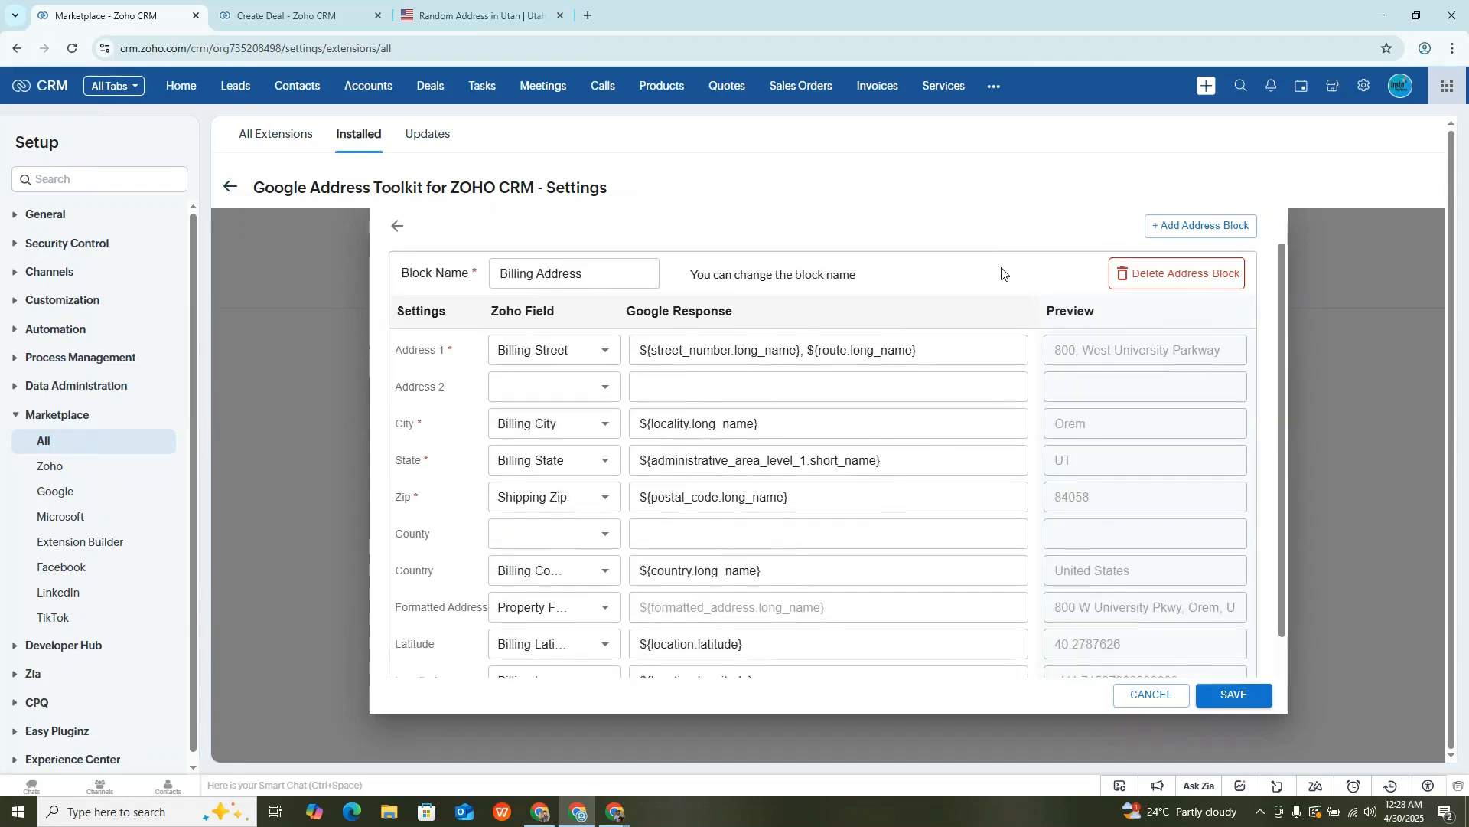
left_click(585, 498)
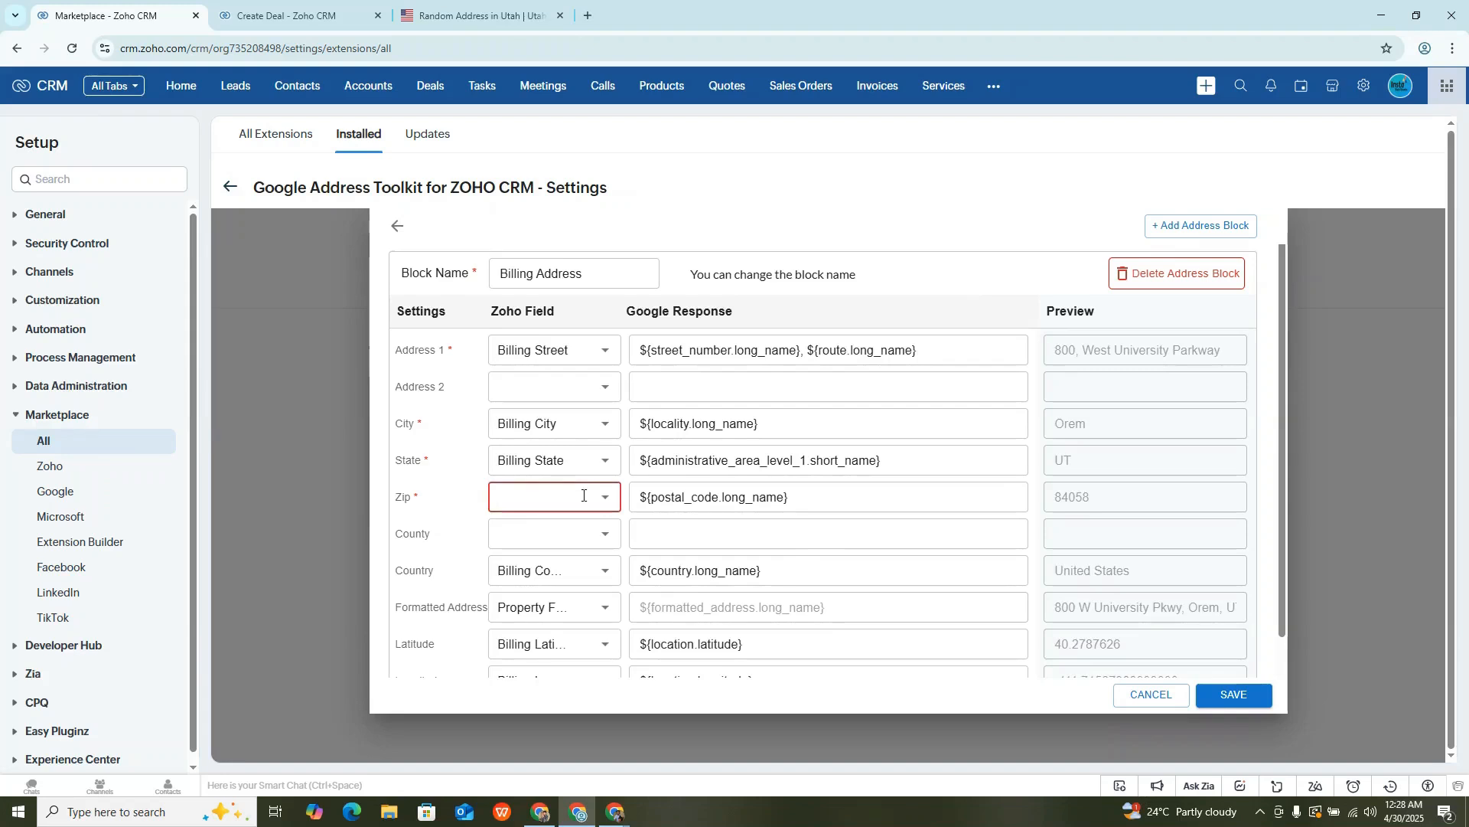
type("bil")
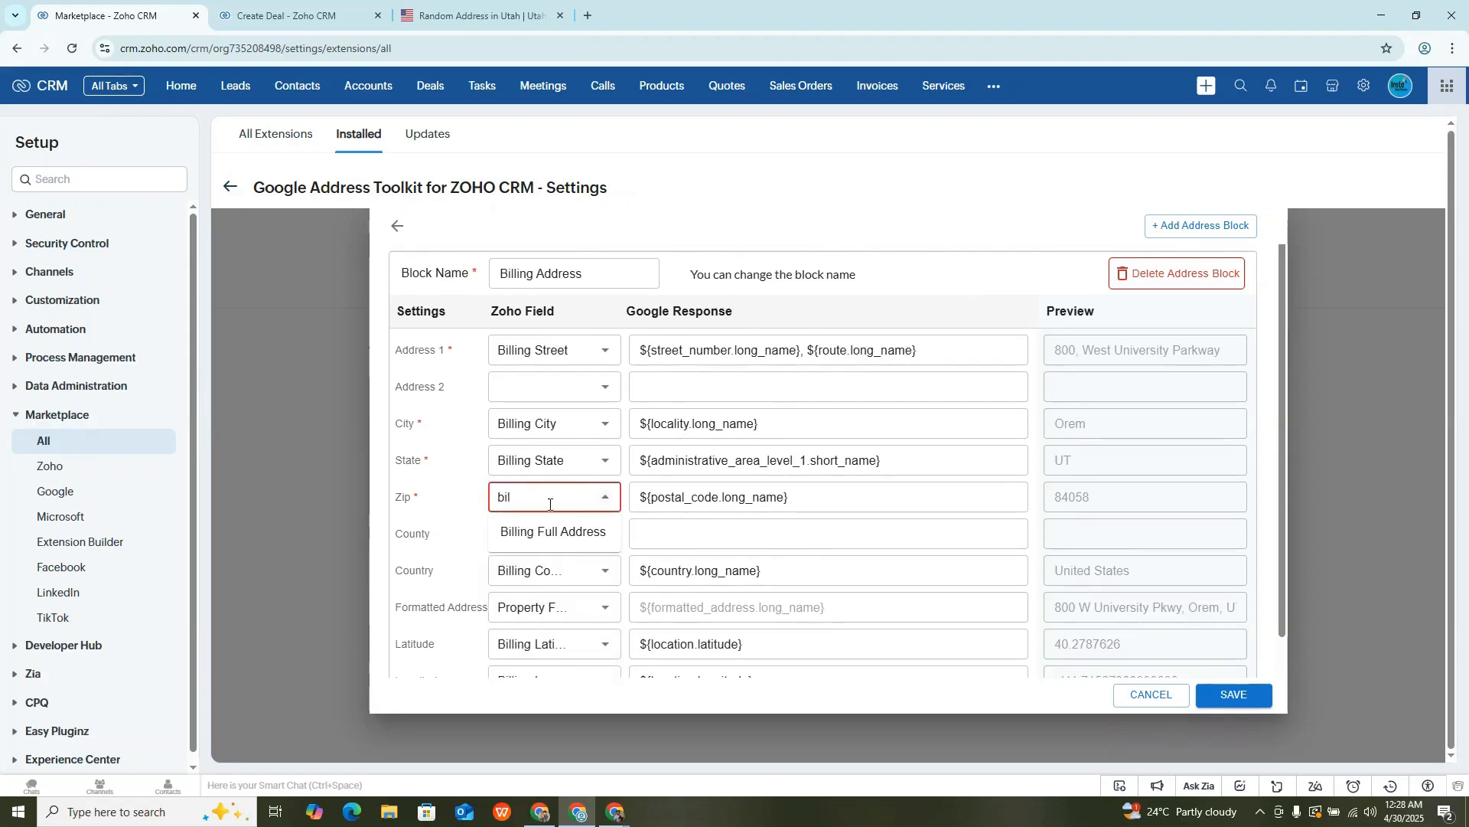
left_click(459, 495)
scroll(557, 414, "down", 1)
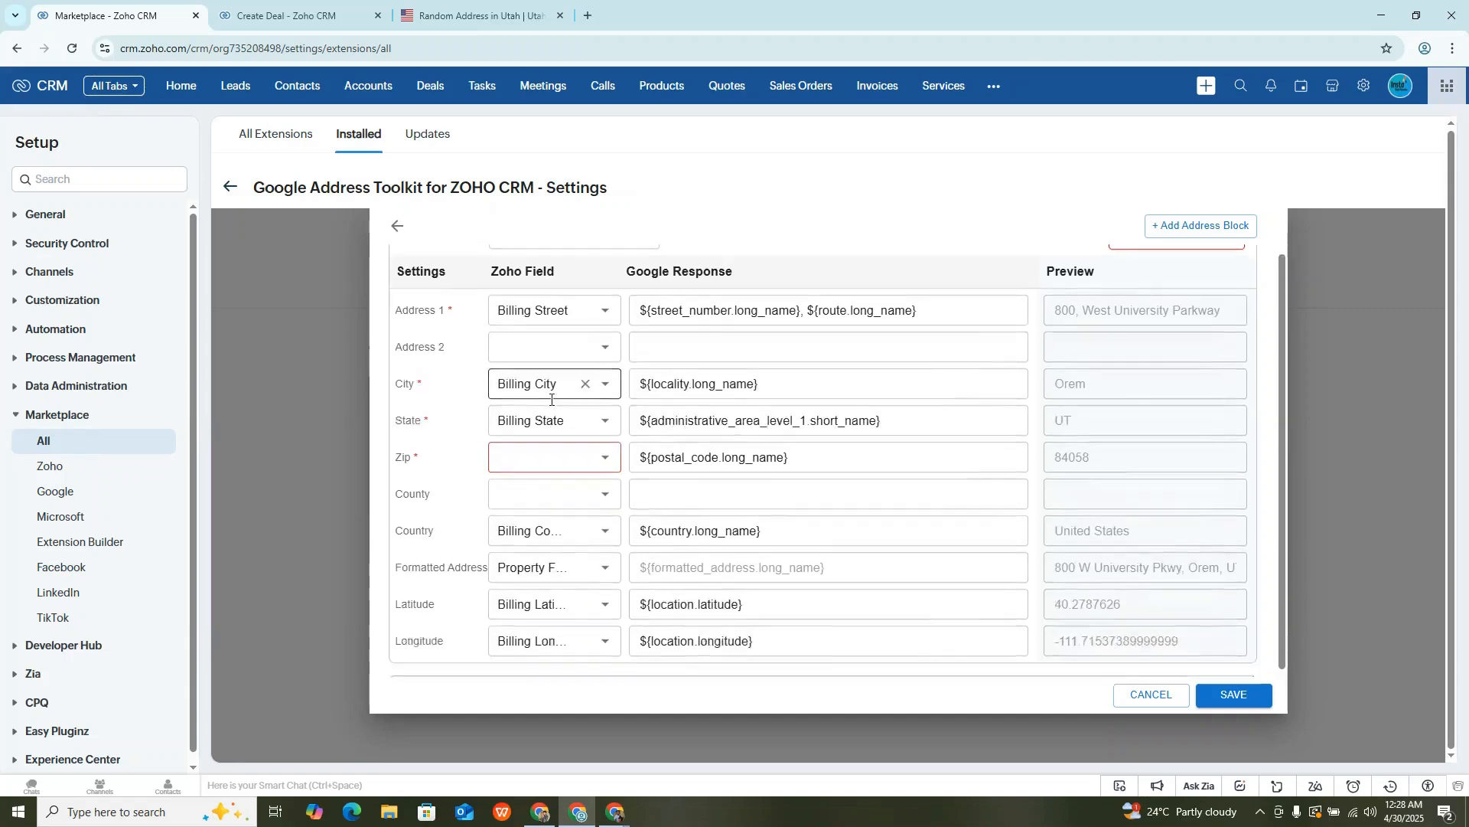
left_click(563, 672)
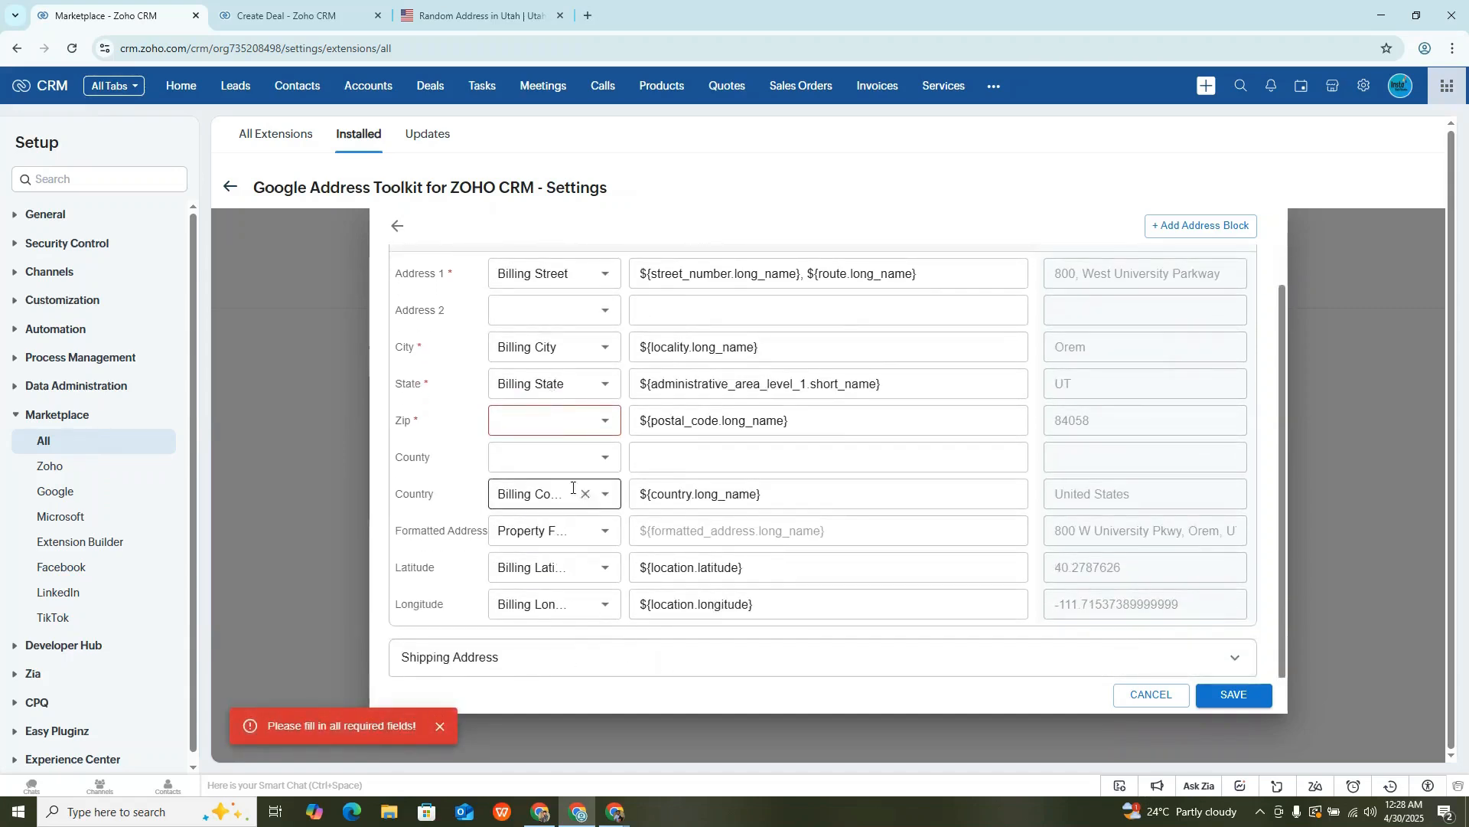
left_click(545, 434)
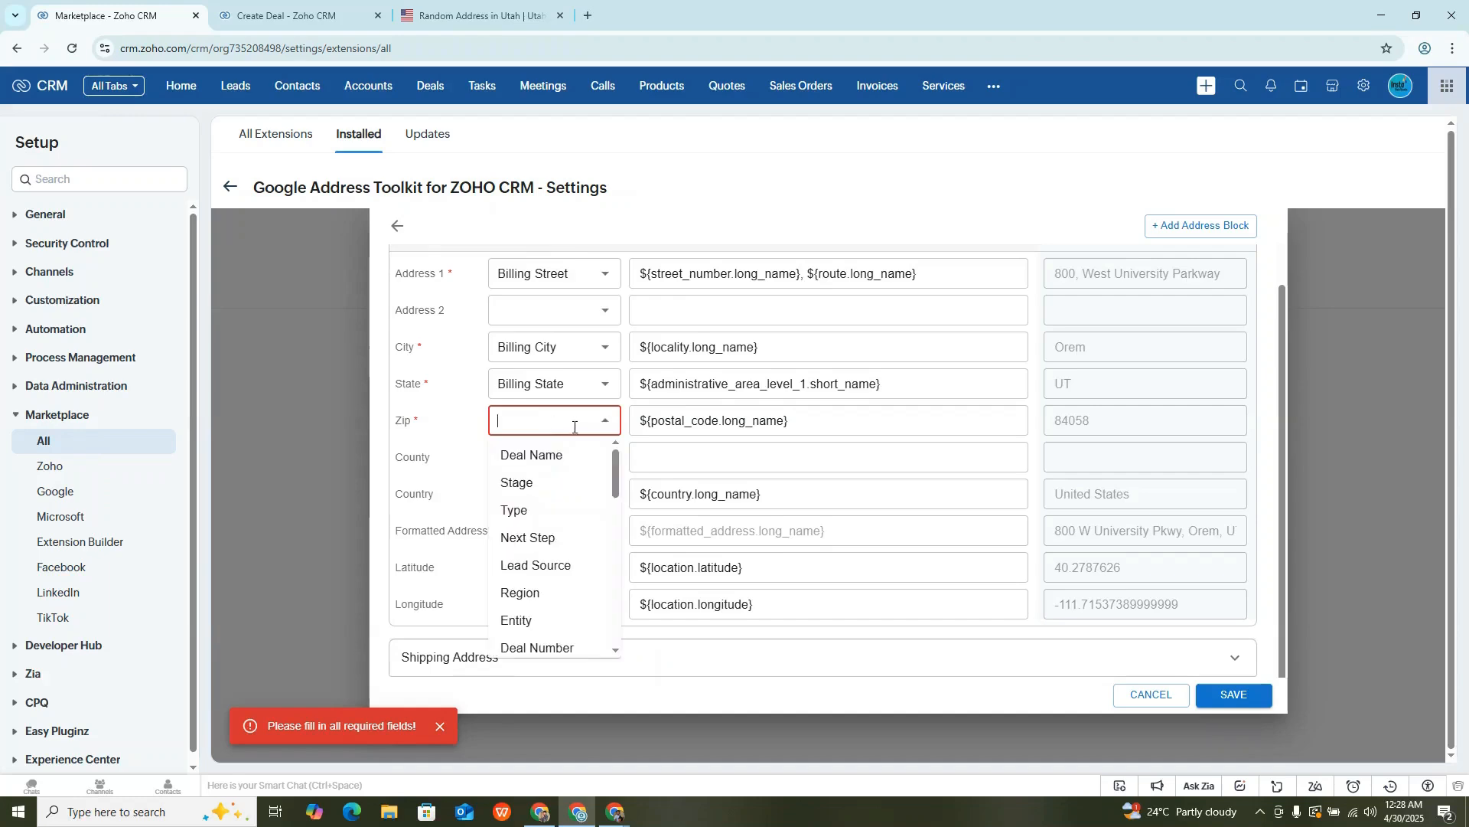
left_click(575, 510)
- Change the Zip mapping in the Shipping Address block to the Shipping Zip field
left_click(548, 658)
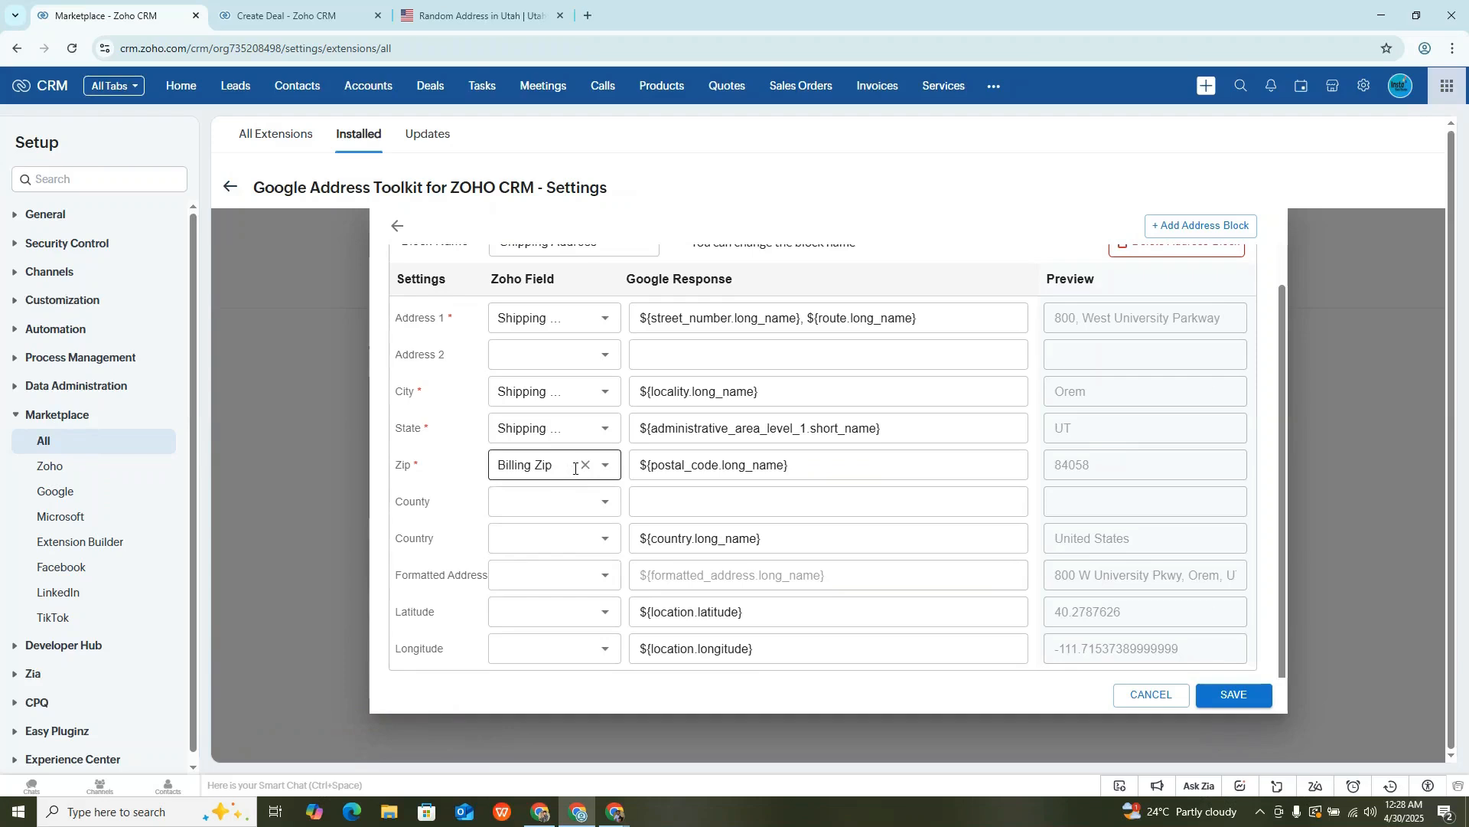
left_click(584, 465)
type("zip")
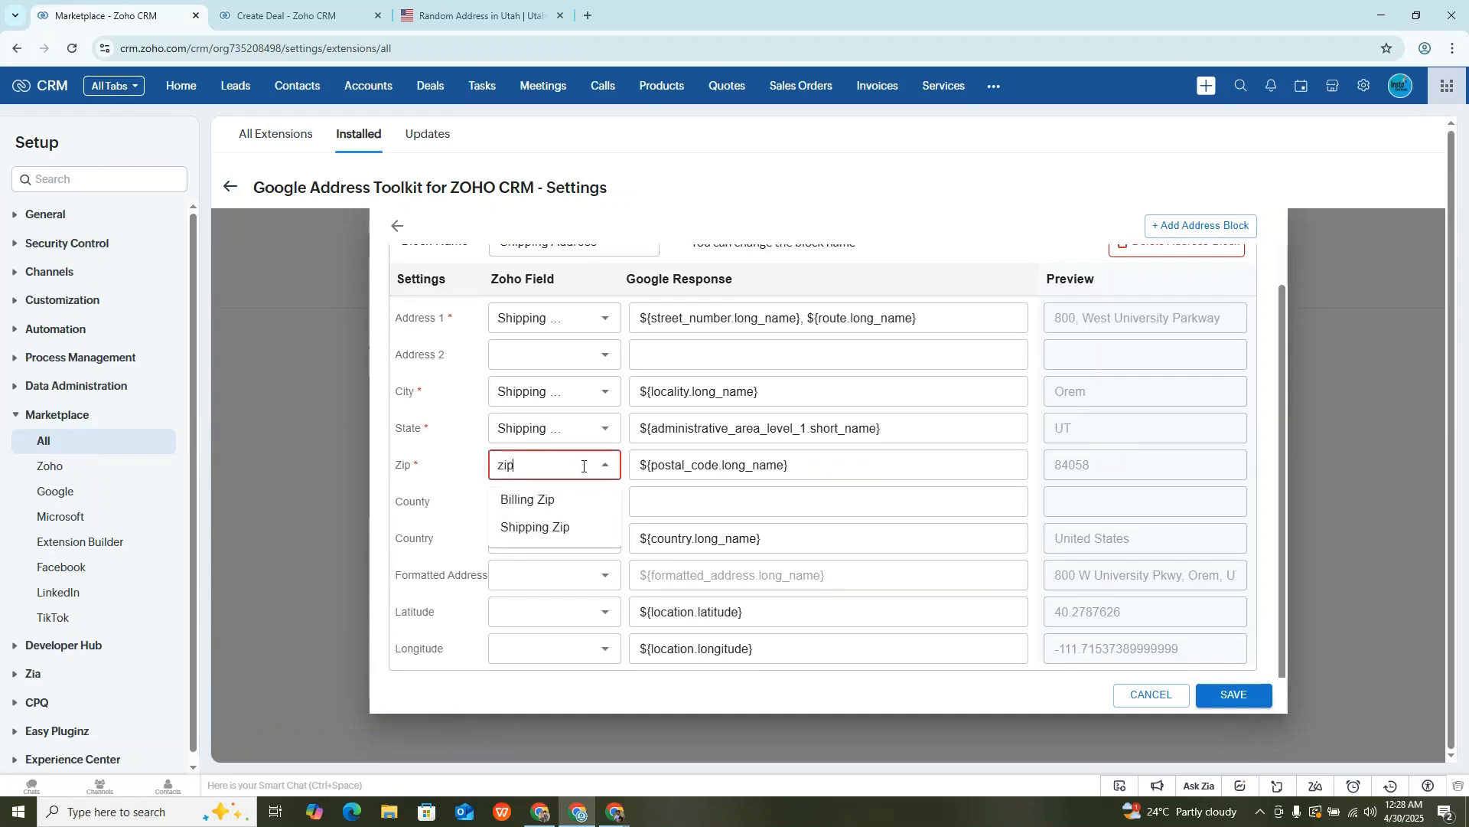
left_click(530, 528)
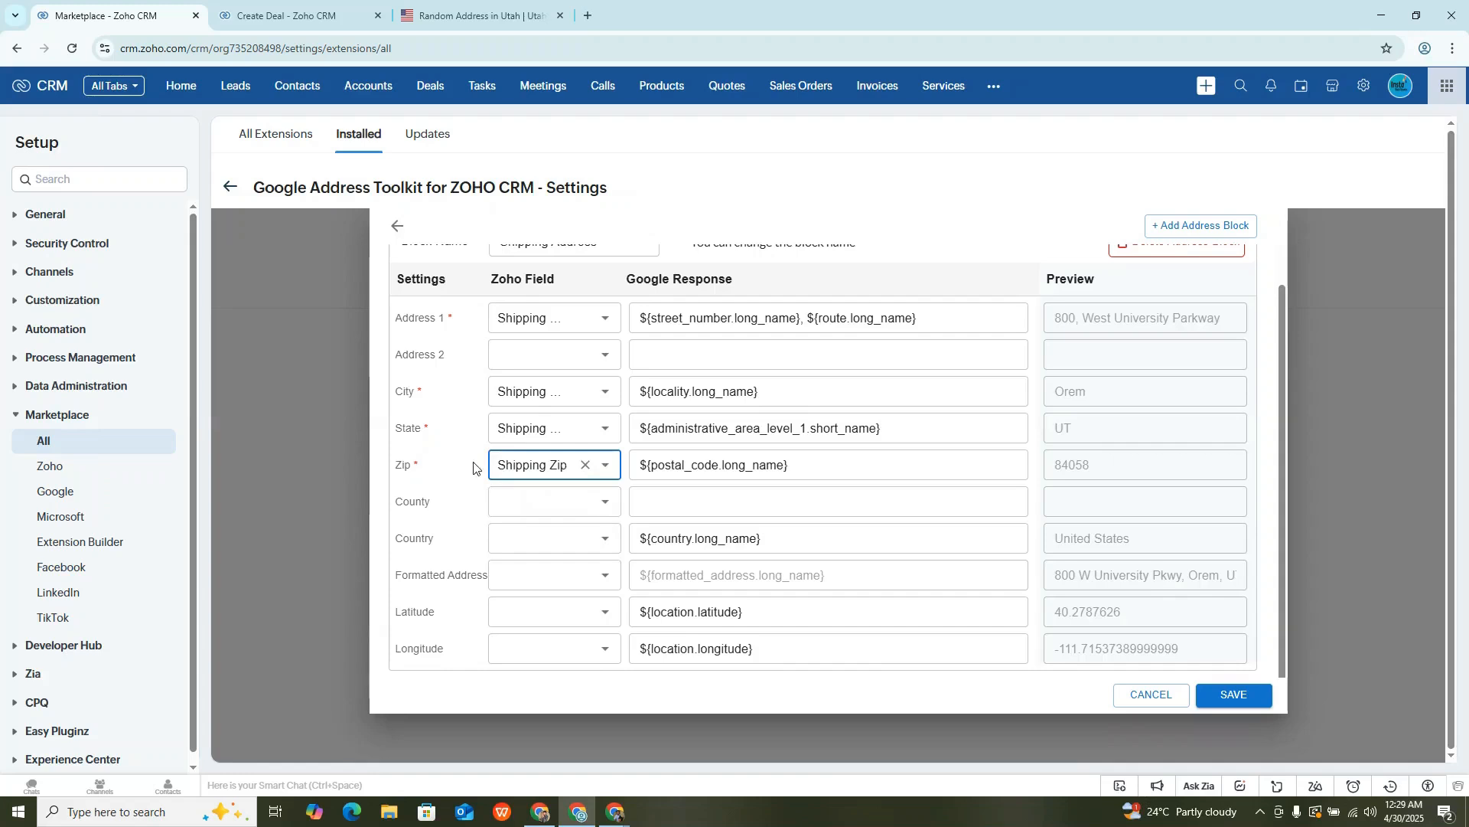
- Change the Zip mapping in the Billing Address block to Billing Zip and return to the Shipping Address block
scroll(565, 284, "up", 1)
left_click(566, 284)
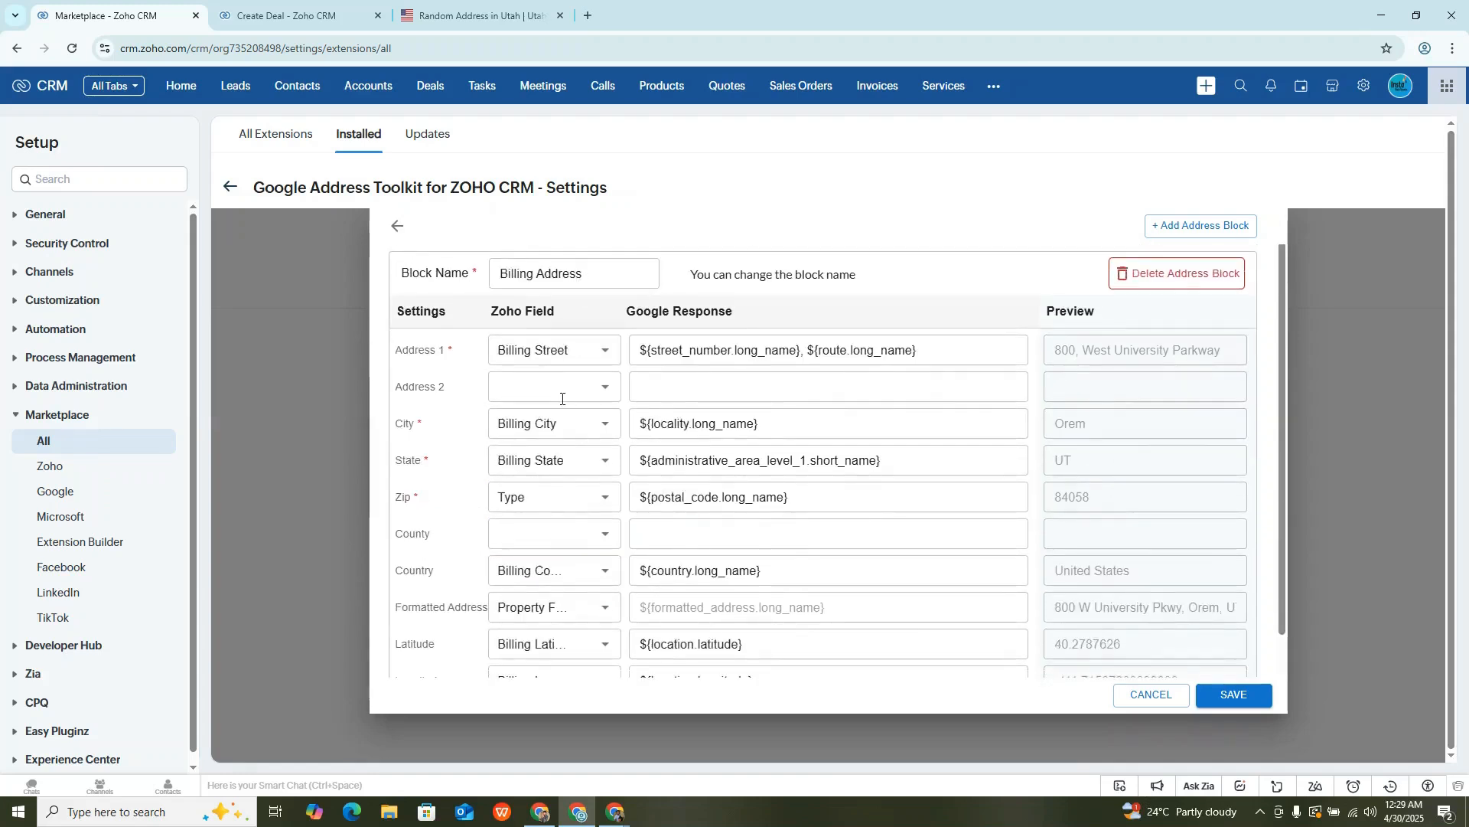
left_click(573, 498)
type("zi")
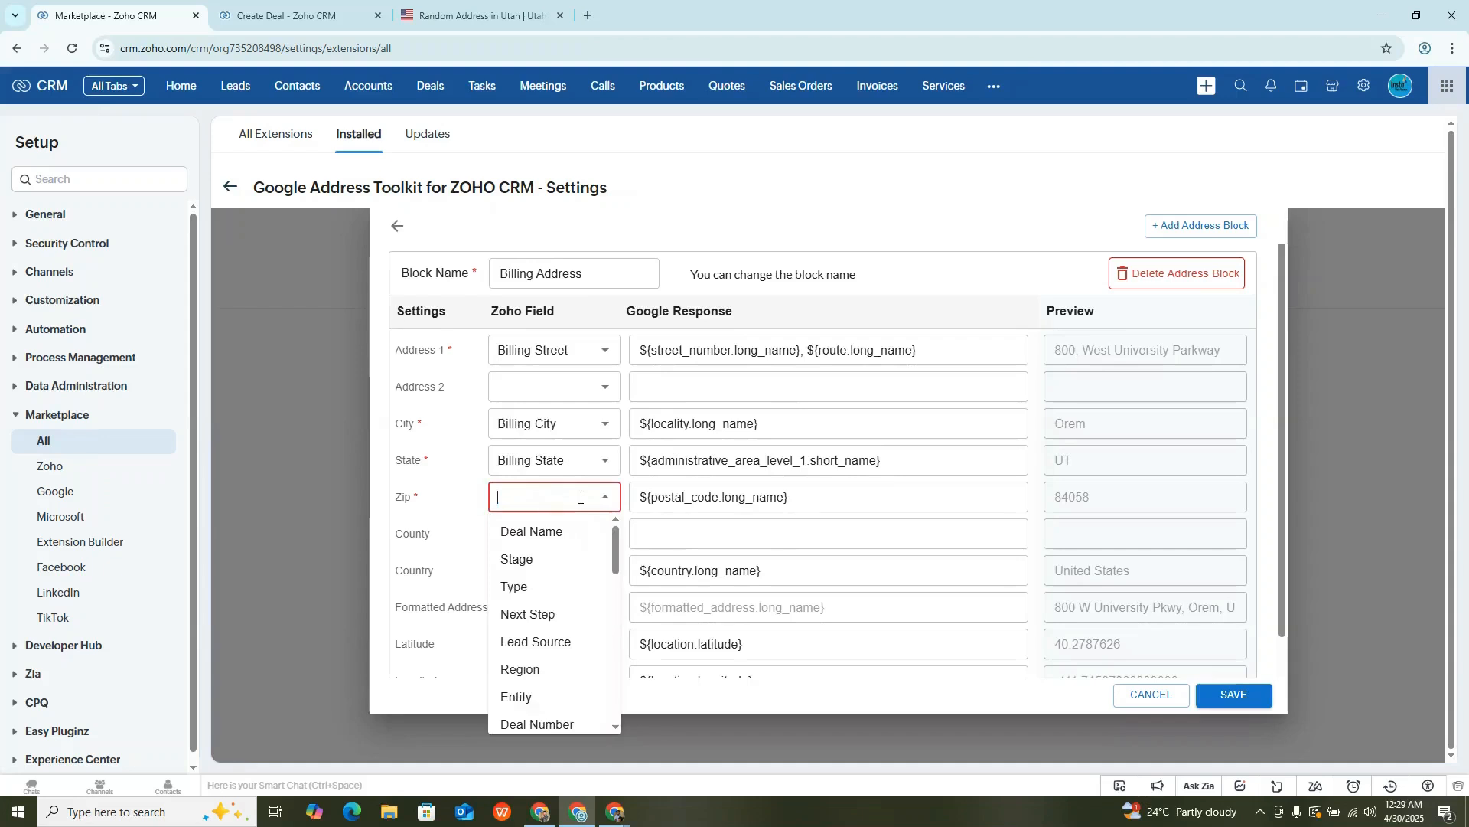
type("p")
left_click(540, 531)
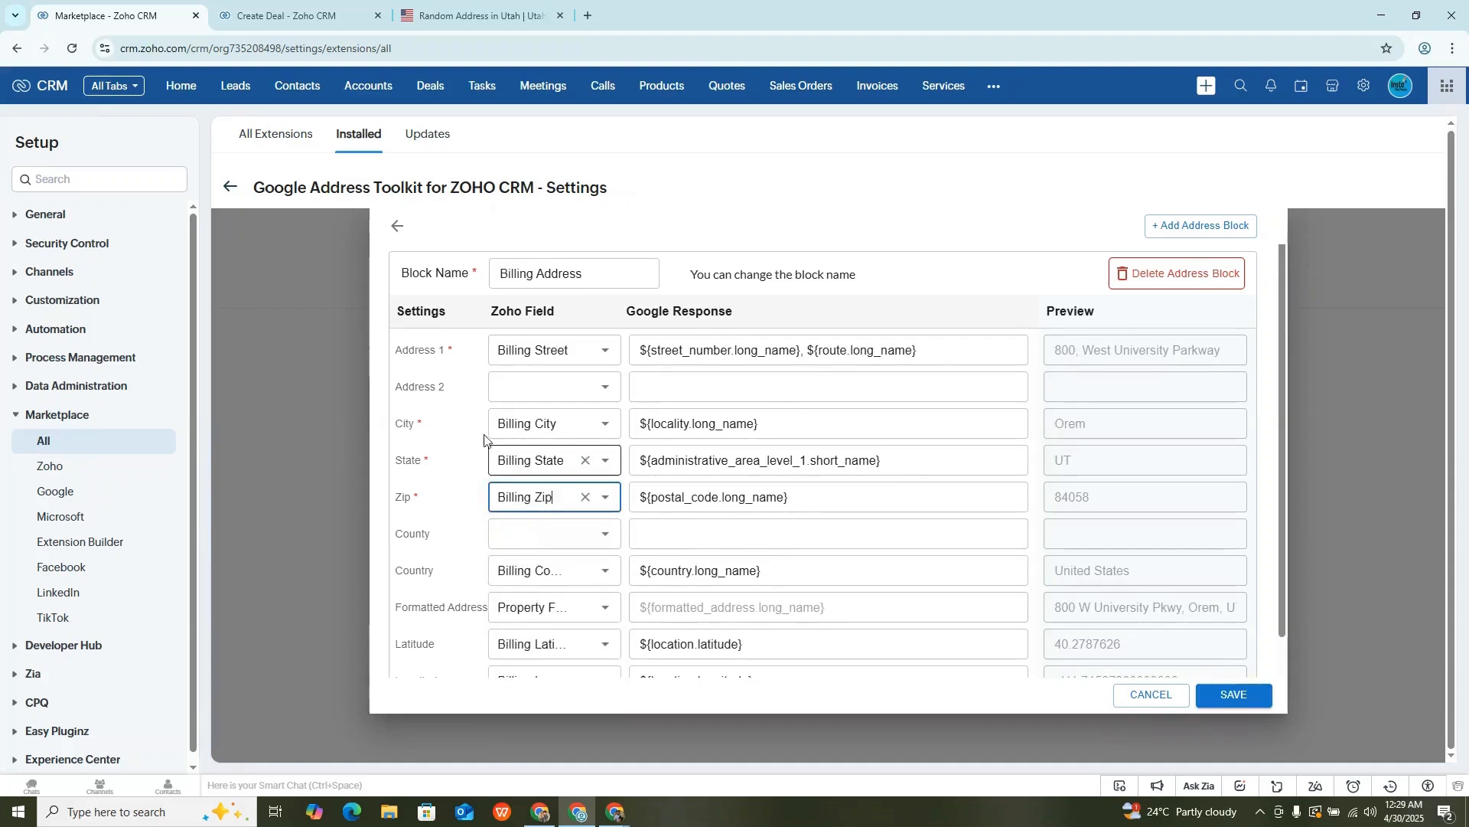
scroll(558, 449, "down", 1)
left_click(596, 671)
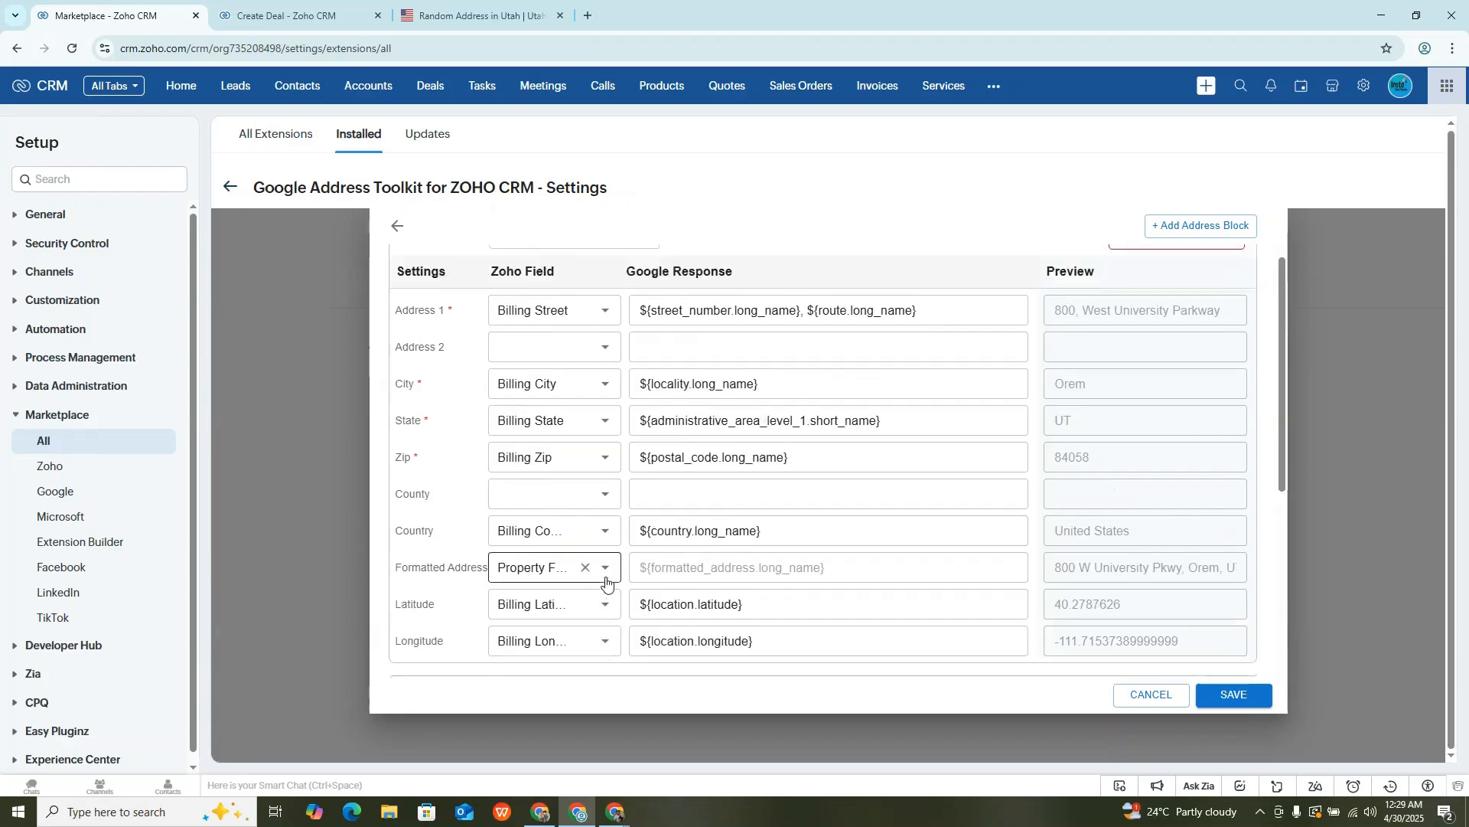
- Map Country to the shipping country field and Formatted Address to Shipping Full Address in the Shipping Address block
left_click(525, 532)
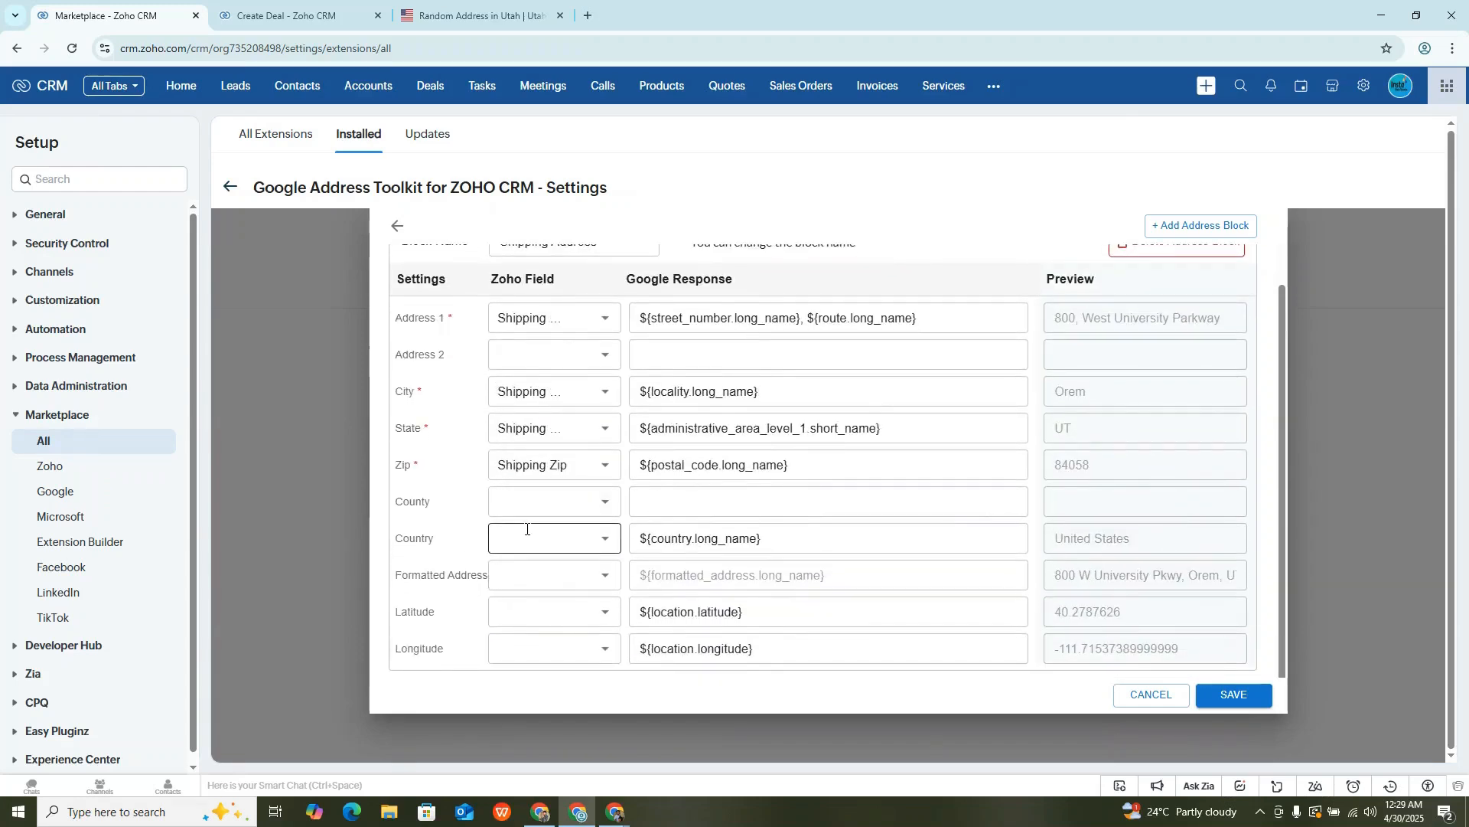
type("count")
left_click(537, 570)
left_click(526, 577)
type("ful")
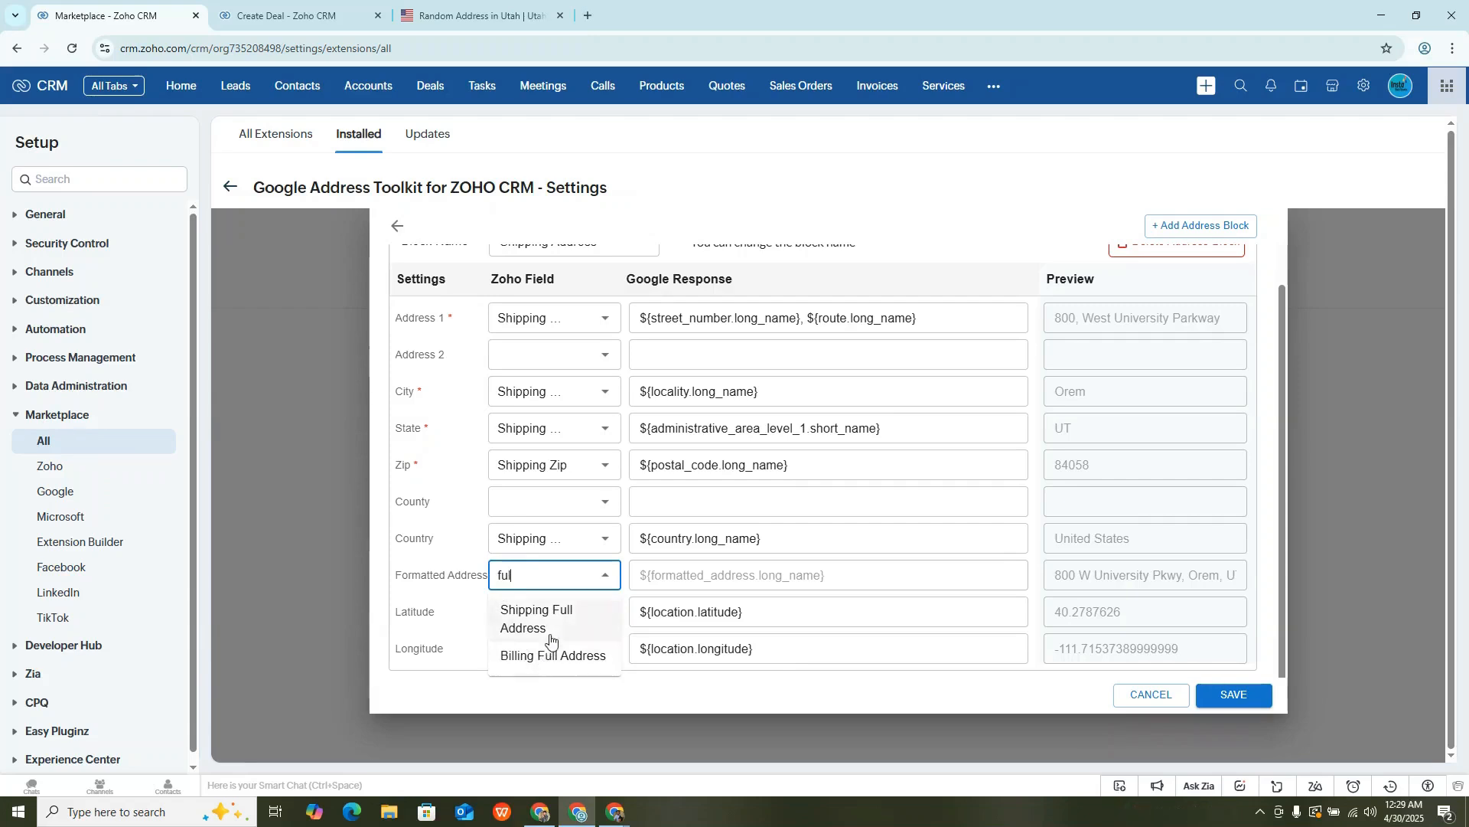
left_click(552, 624)
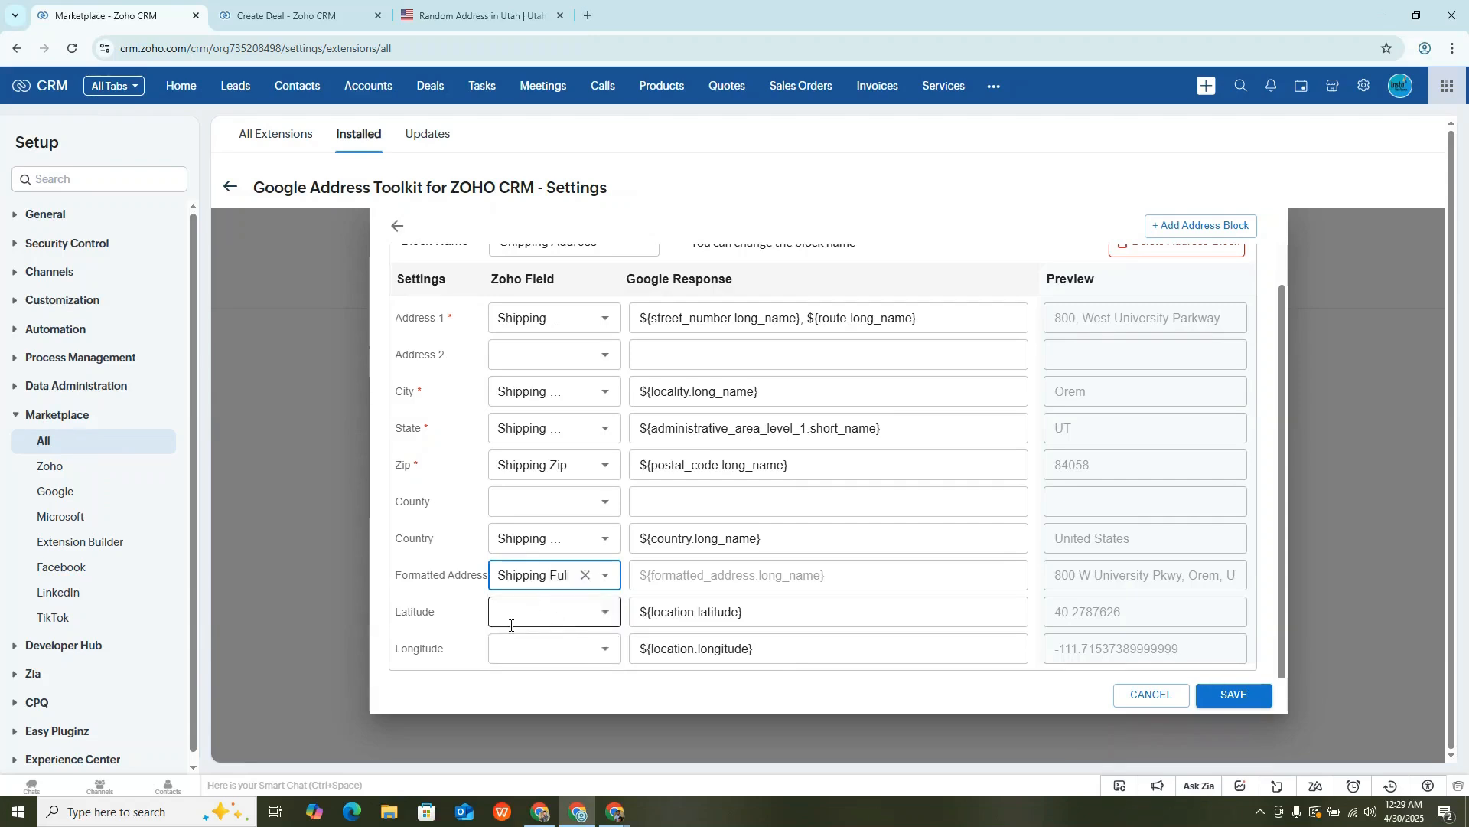
- Map Latitude to Shipping Latitude and Longitude to the shipping longitude field in the Shipping Address block
left_click(510, 623)
type("la")
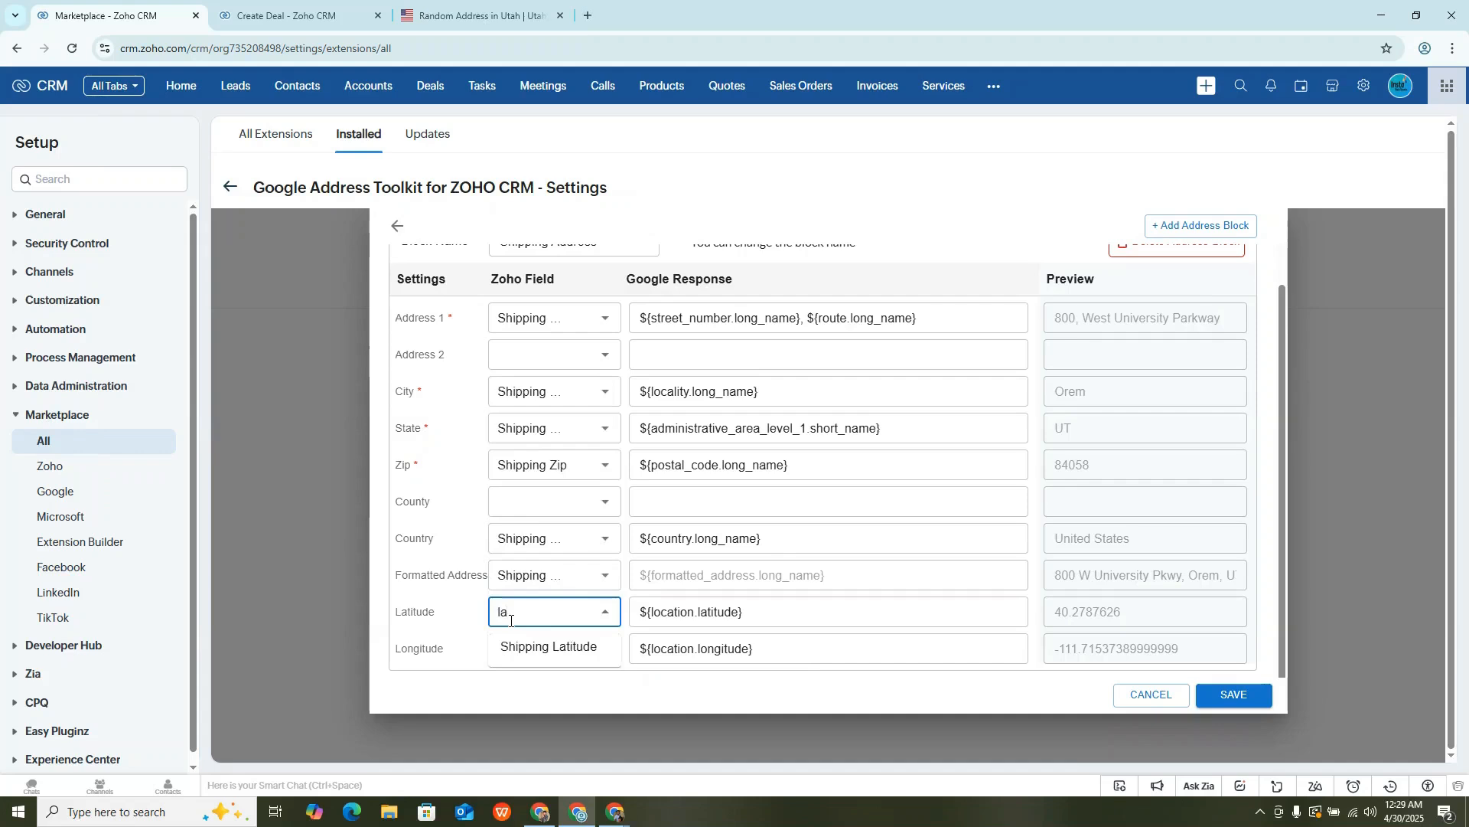
left_click(536, 643)
left_click(531, 641)
type("long")
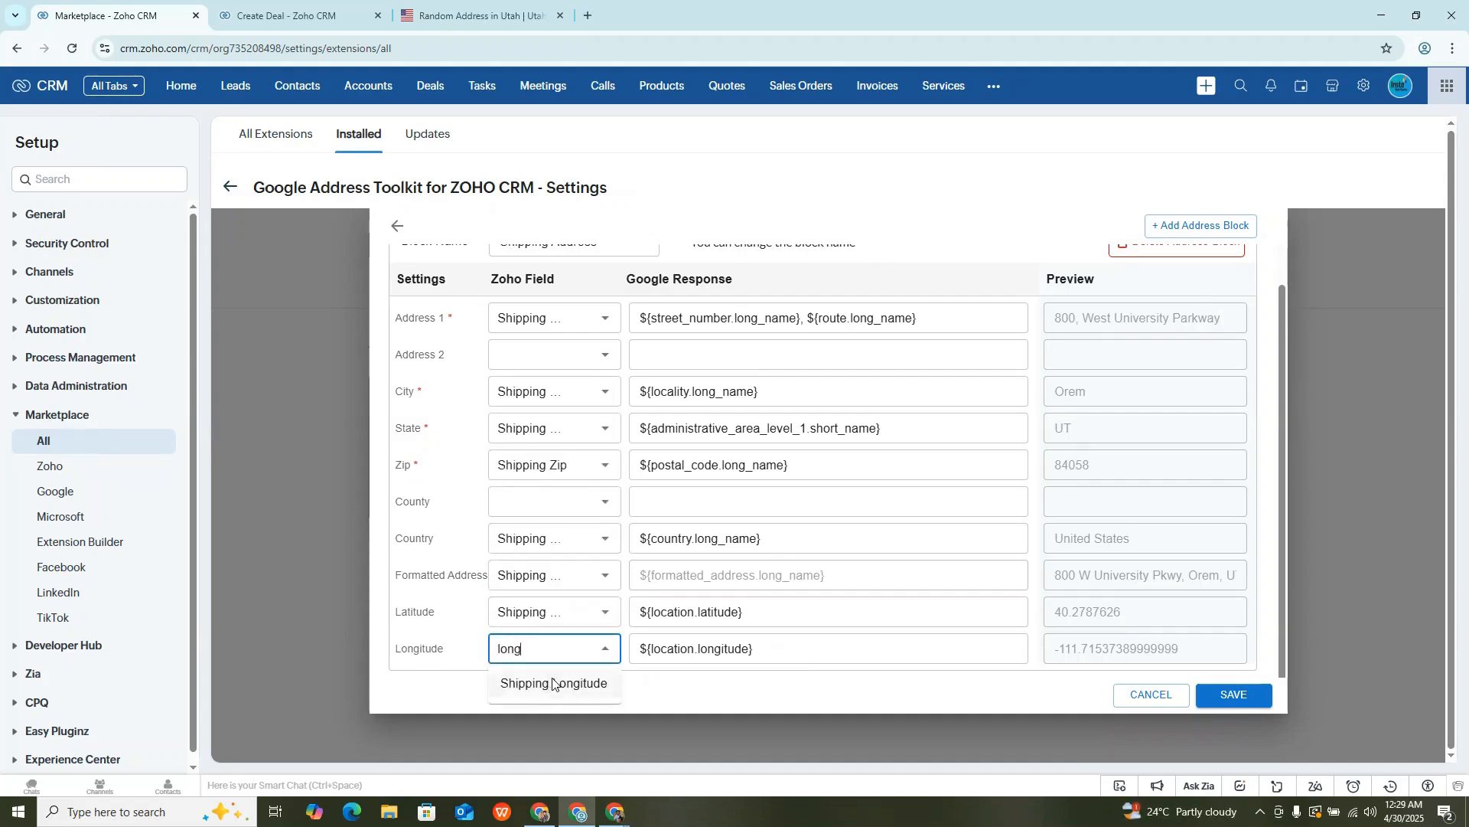
left_click(553, 683)
- Review the Shipping Address block's mappings and save the address settings
scroll(590, 572, "up", 2)
scroll(590, 572, "down", 2)
left_click(1238, 694)
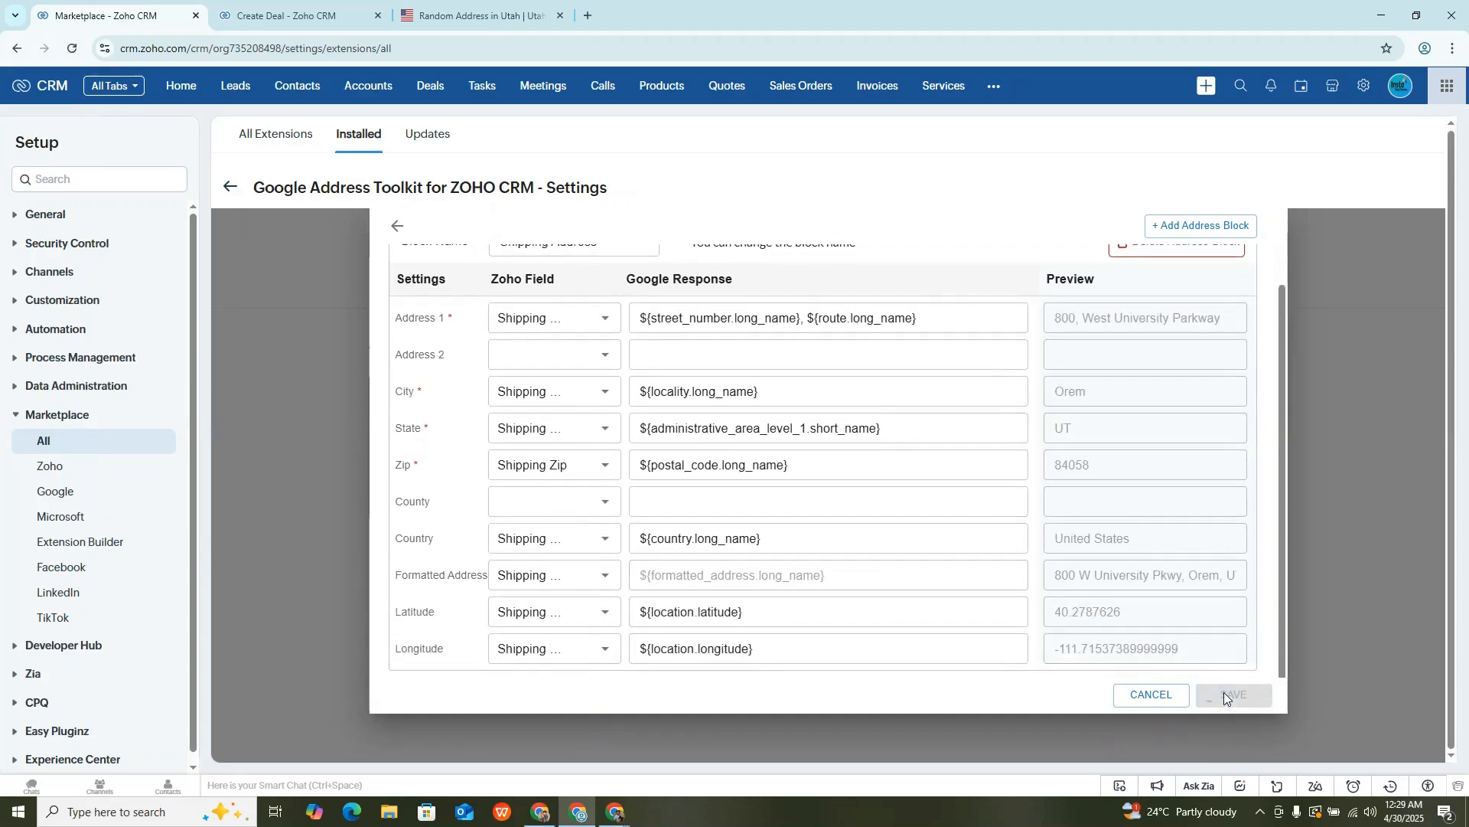